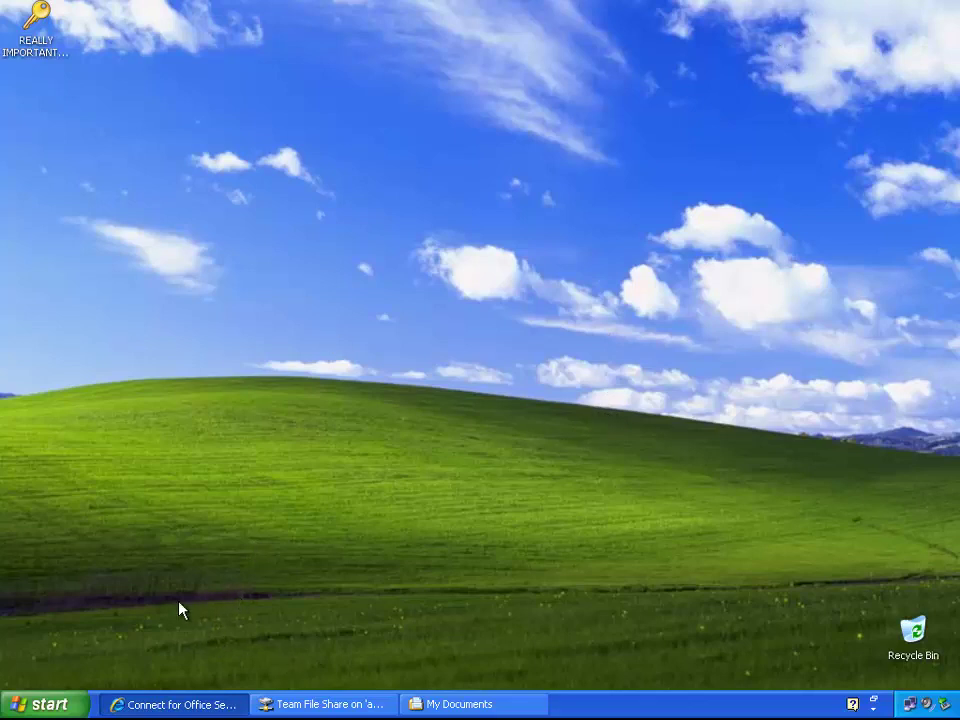
- Download and run SForceOffice.exe from the salesforce.com Connect for Office Setup page in Internet Explorer
{"action": "left_click", "coordinate": [209, 708]}
{"action": "left_click", "coordinate": [567, 403]}
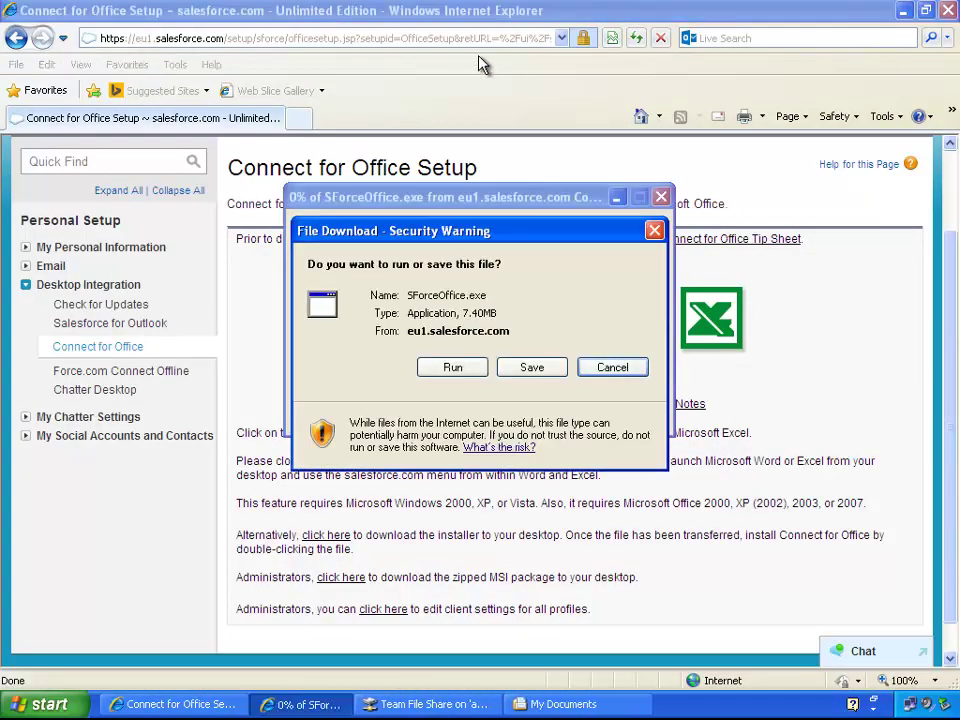
{"action": "left_click", "coordinate": [453, 370]}
{"action": "left_click", "coordinate": [527, 306]}
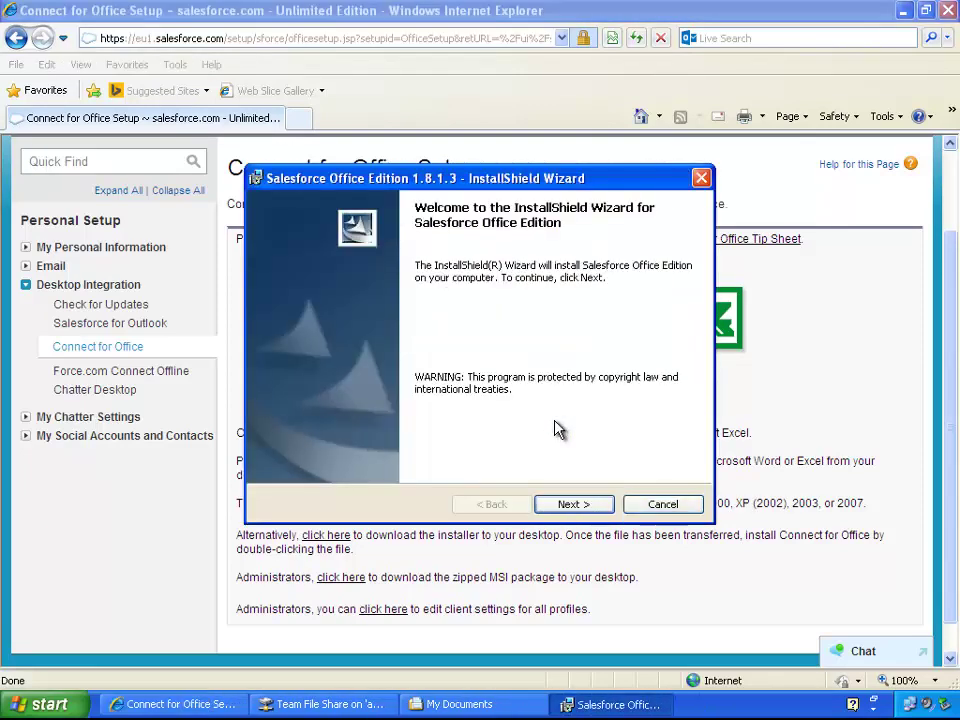
- Complete the Salesforce Office Edition 1.8.1.3 installation wizard, accepting the licence agreement
{"action": "left_click", "coordinate": [566, 505]}
{"action": "left_click", "coordinate": [437, 438]}
{"action": "left_click", "coordinate": [566, 504]}
{"action": "left_click", "coordinate": [565, 505]}
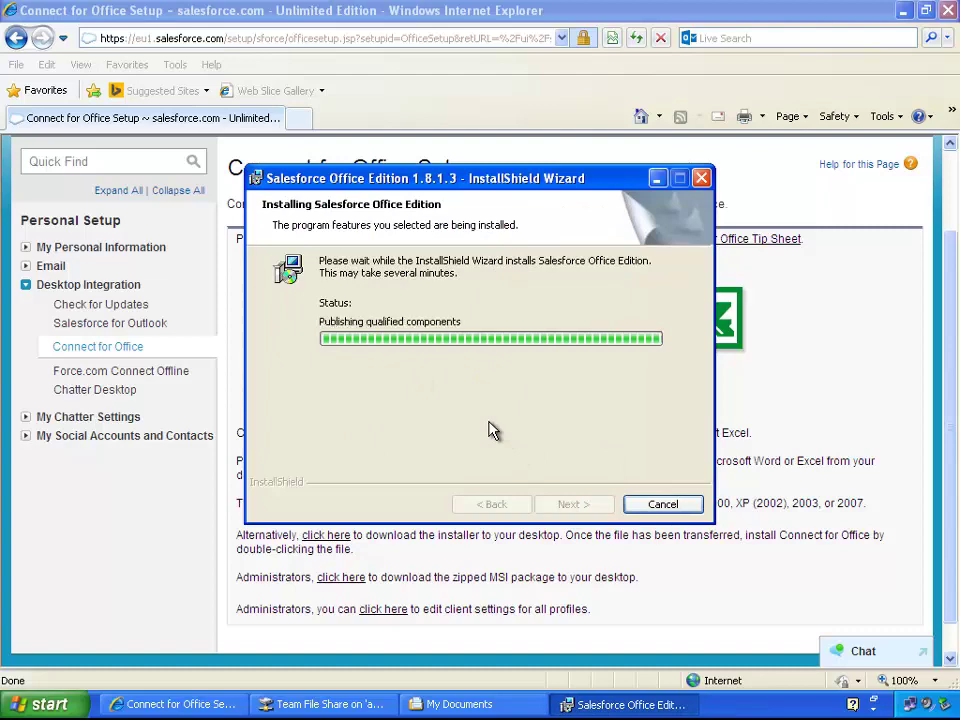
{"action": "left_click", "coordinate": [578, 512]}
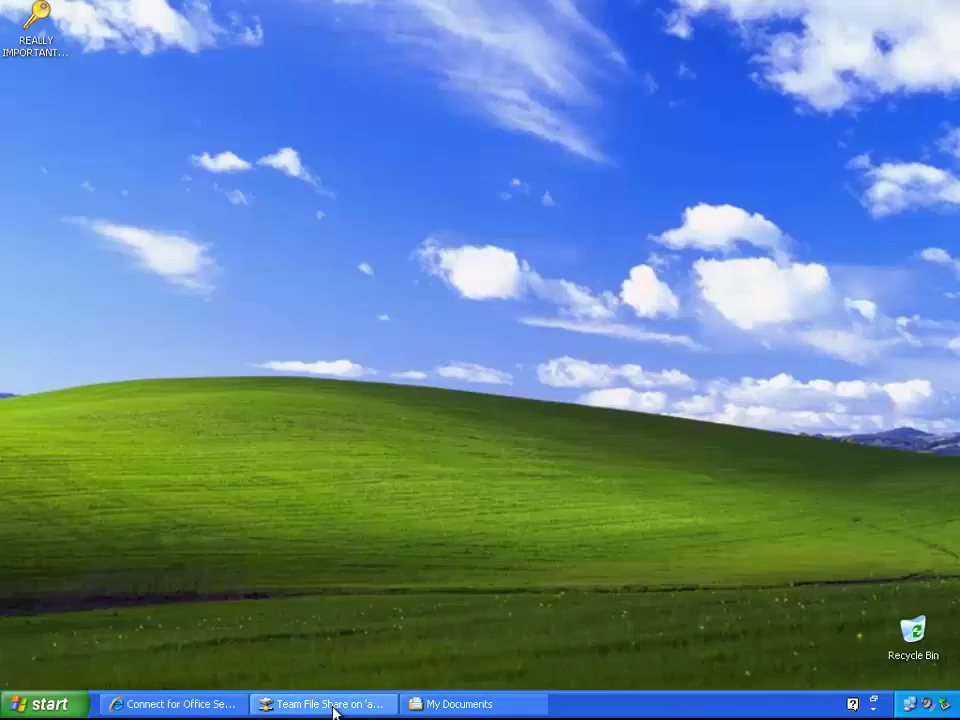
- Check that Important Team Document 1 and Important Team Spreadsheet 1 open from the team file share, closing each one
{"action": "left_click", "coordinate": [332, 704]}
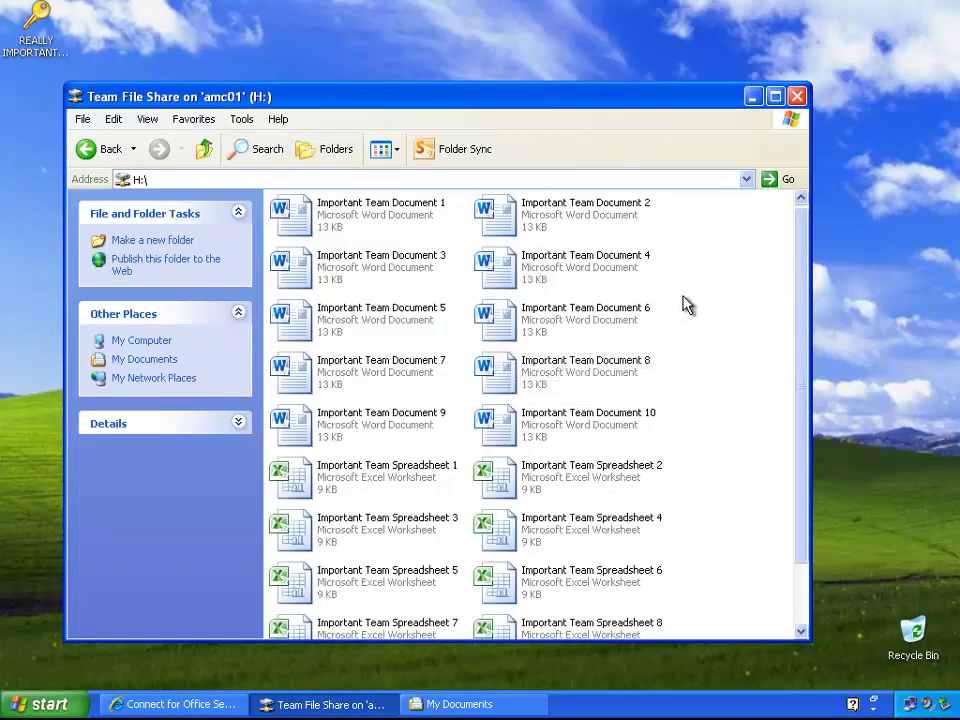
{"action": "scroll", "coordinate": [703, 300], "scroll_direction": "down", "scroll_amount": 4}
{"action": "scroll", "coordinate": [690, 300], "scroll_direction": "up", "scroll_amount": 5}
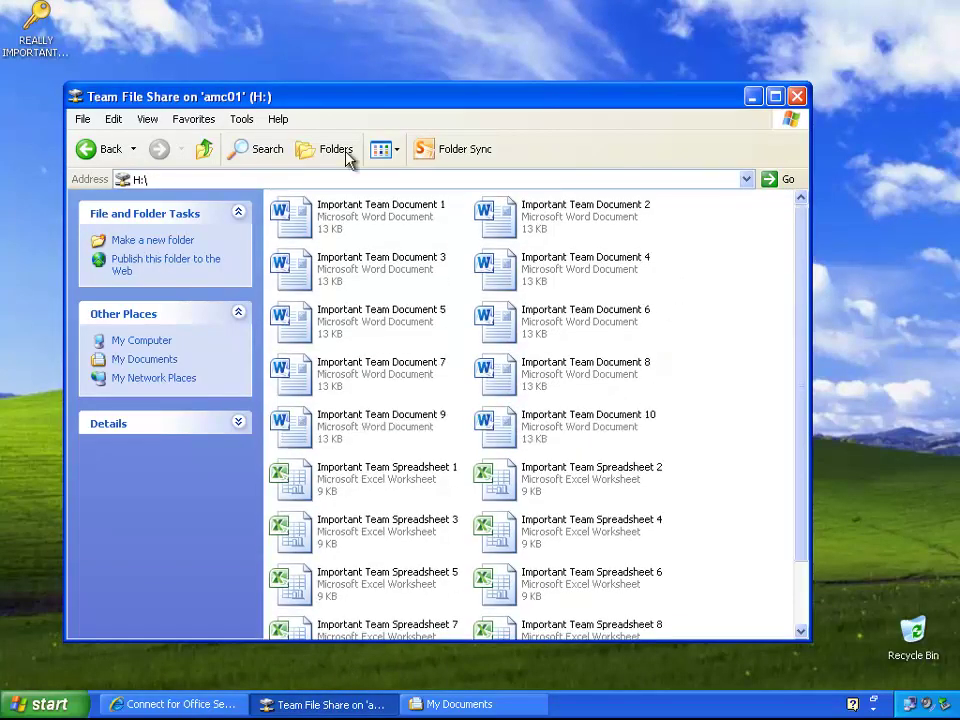
{"action": "double_click", "coordinate": [364, 222]}
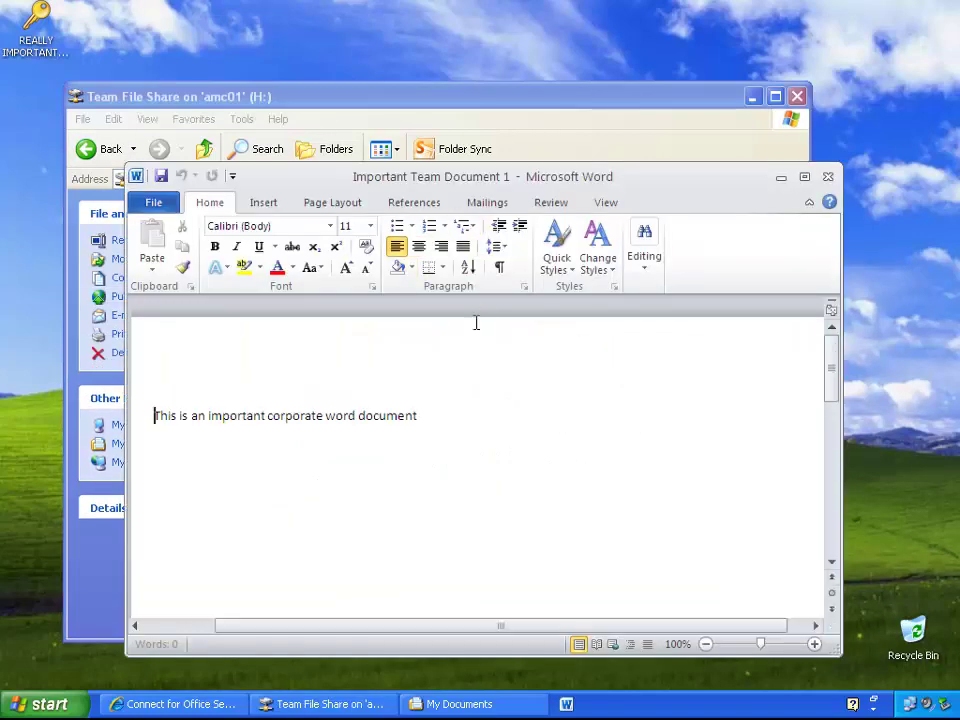
{"action": "left_click", "coordinate": [829, 177]}
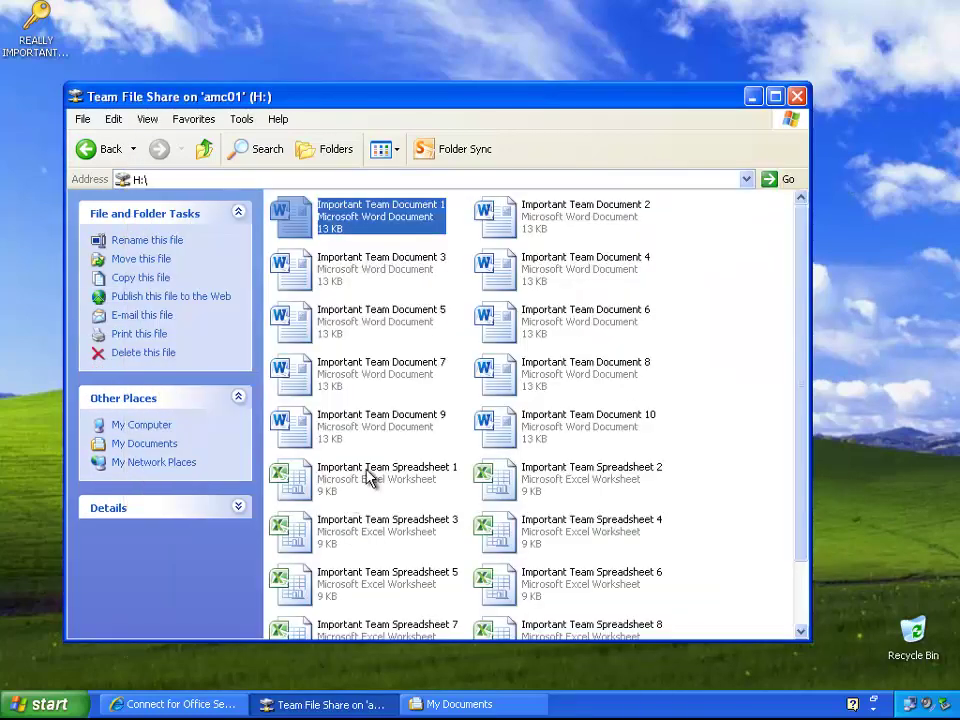
{"action": "left_click", "coordinate": [370, 477]}
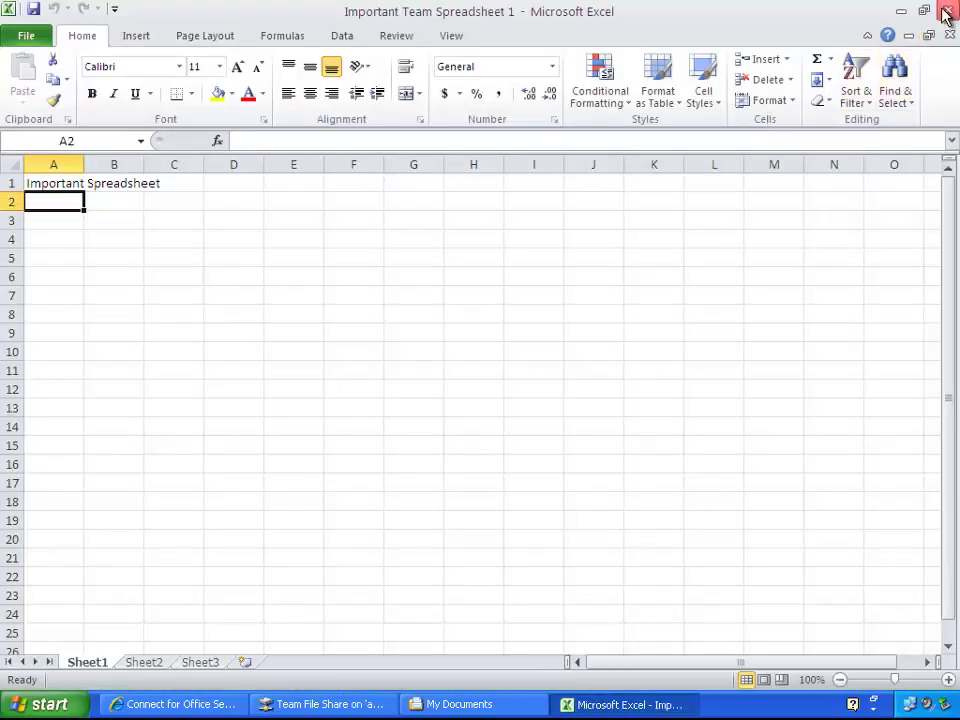
{"action": "left_click", "coordinate": [946, 14]}
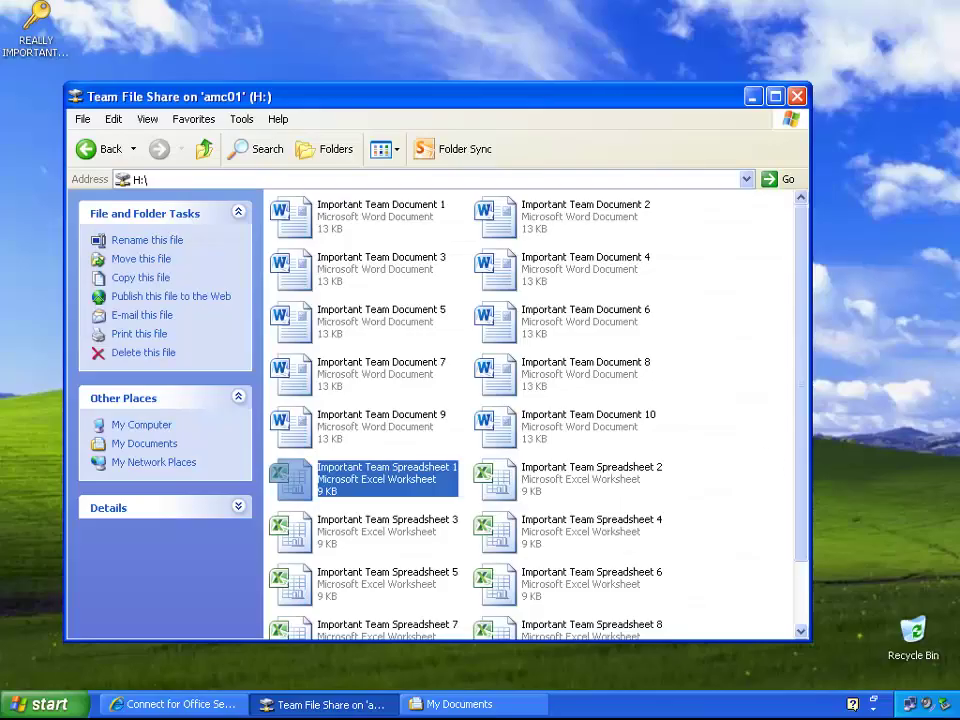
- Open Important Document 2 from My Documents to check its contents, and close it
{"action": "left_click", "coordinate": [455, 704]}
{"action": "double_click", "coordinate": [405, 345]}
{"action": "left_click", "coordinate": [826, 178]}
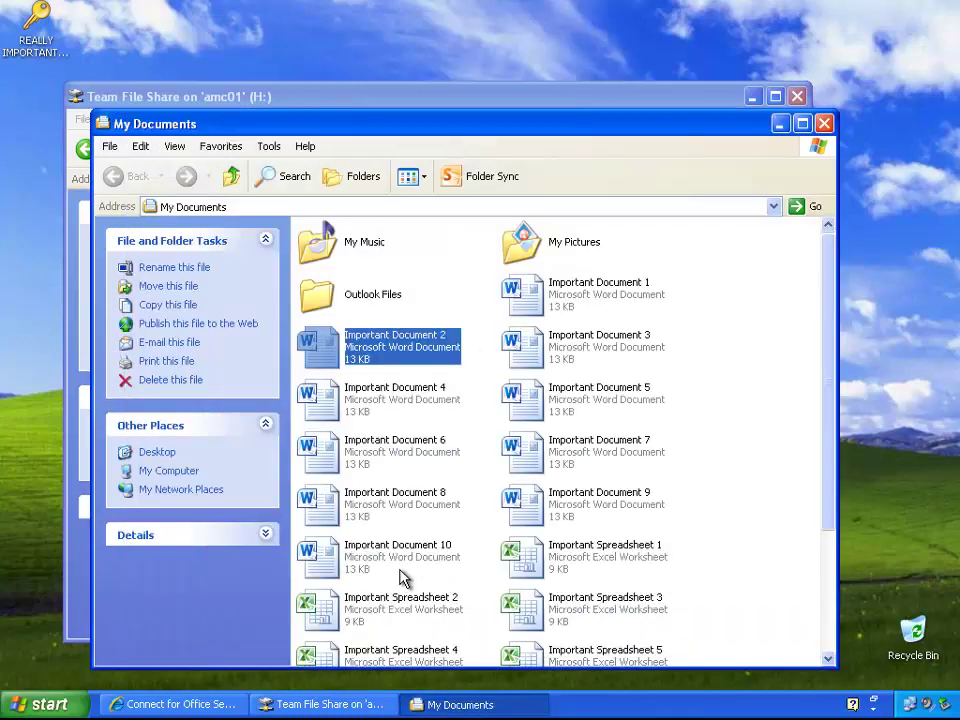
- Minimise both folder windows and launch the REALLY IMPORTANT file on the desktop
{"action": "left_click", "coordinate": [781, 123]}
{"action": "left_click", "coordinate": [755, 99]}
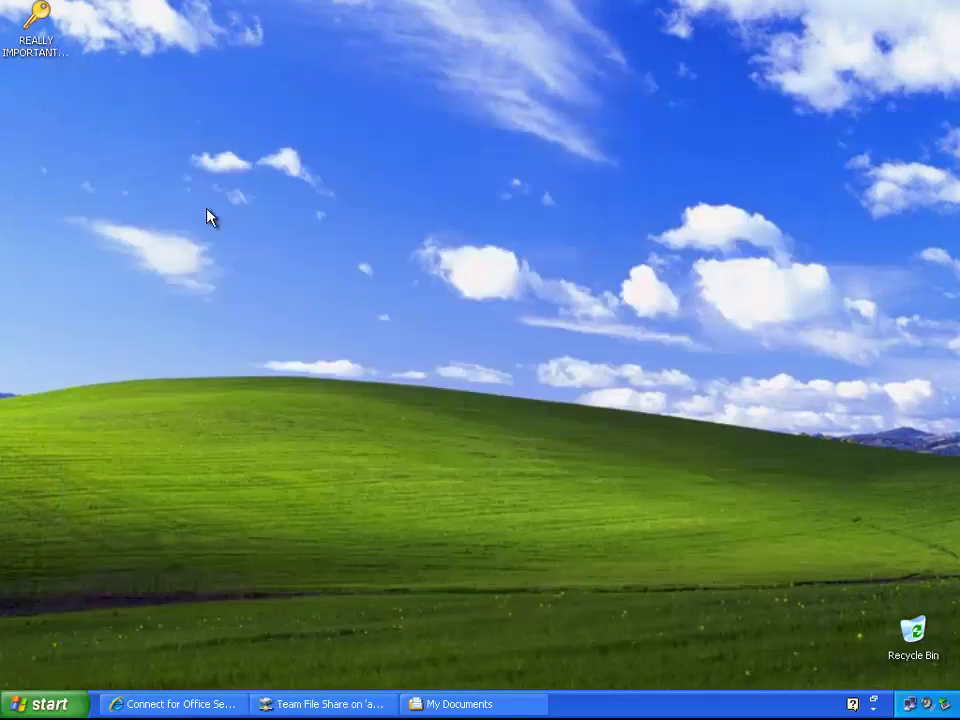
{"action": "left_click", "coordinate": [40, 33]}
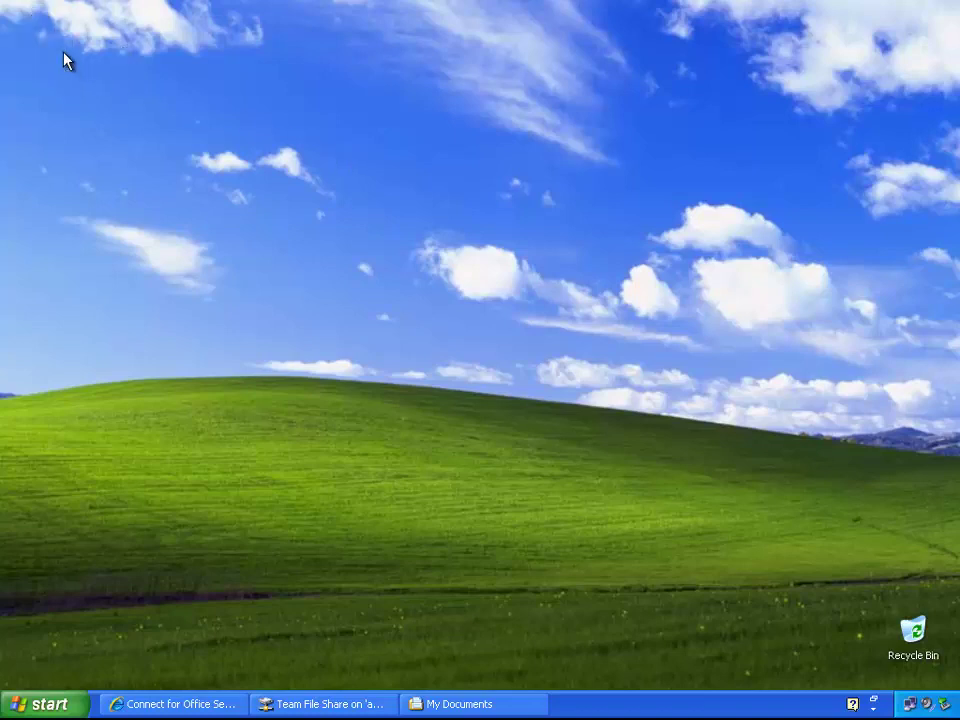
- Inspect the running processes in Task Manager, sorted by image name with full names shown, and close it
{"action": "right_click", "coordinate": [648, 705]}
{"action": "left_click", "coordinate": [681, 651]}
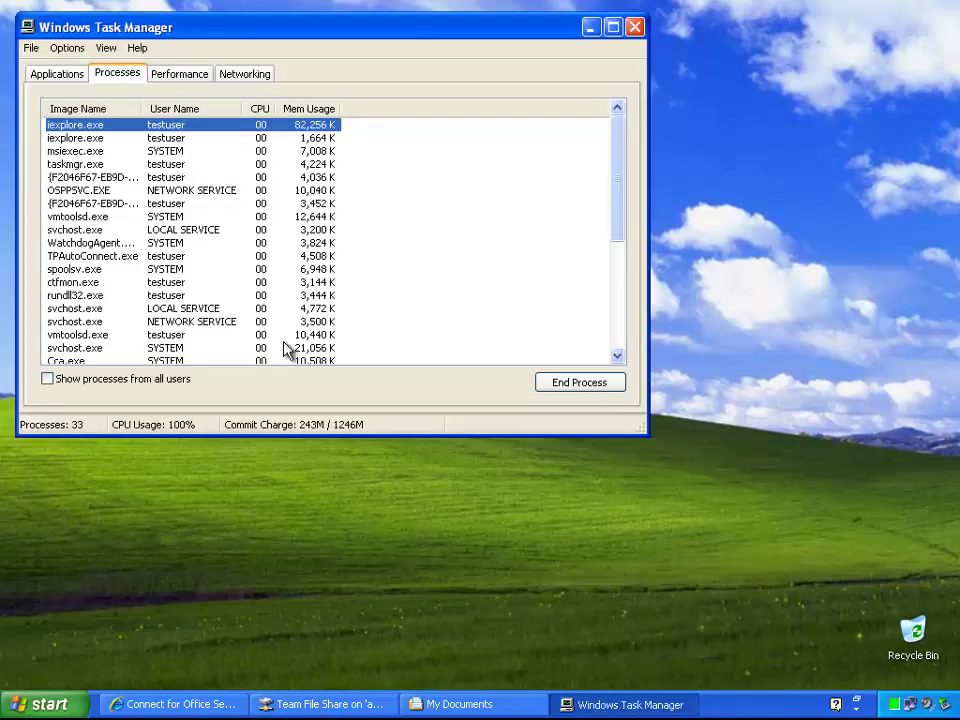
{"action": "left_click", "coordinate": [133, 108]}
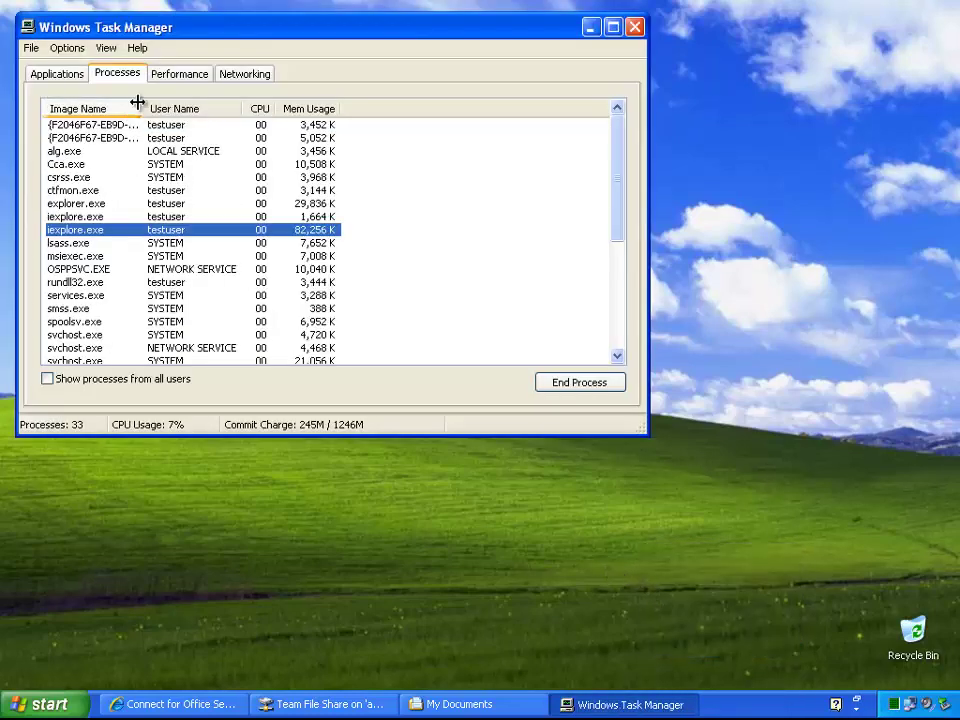
{"action": "double_click", "coordinate": [137, 102]}
{"action": "left_click", "coordinate": [230, 125]}
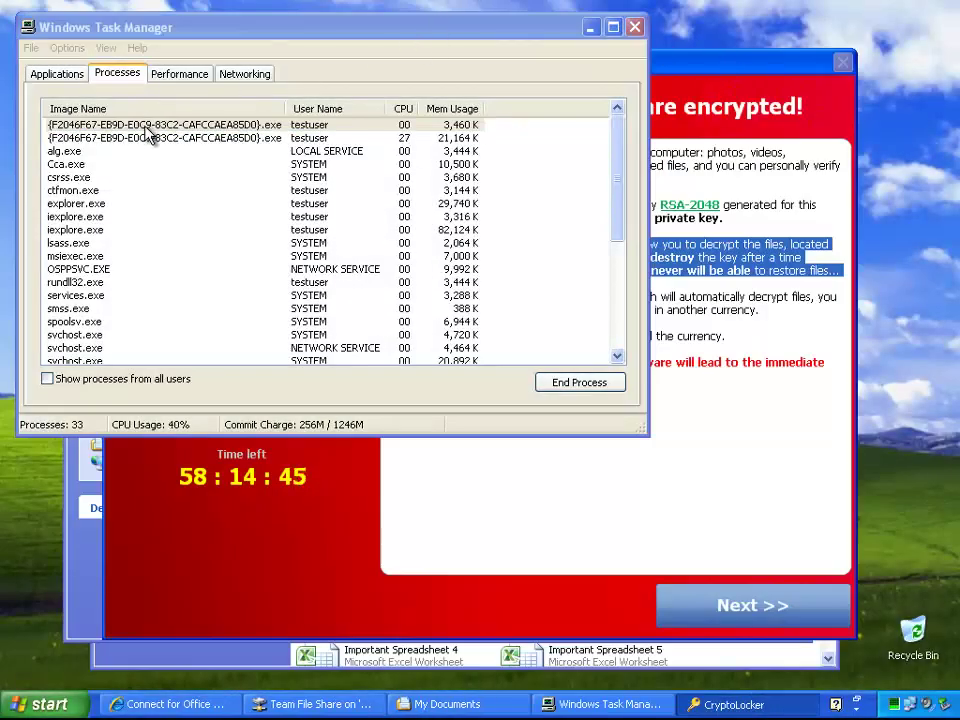
{"action": "left_click", "coordinate": [634, 27]}
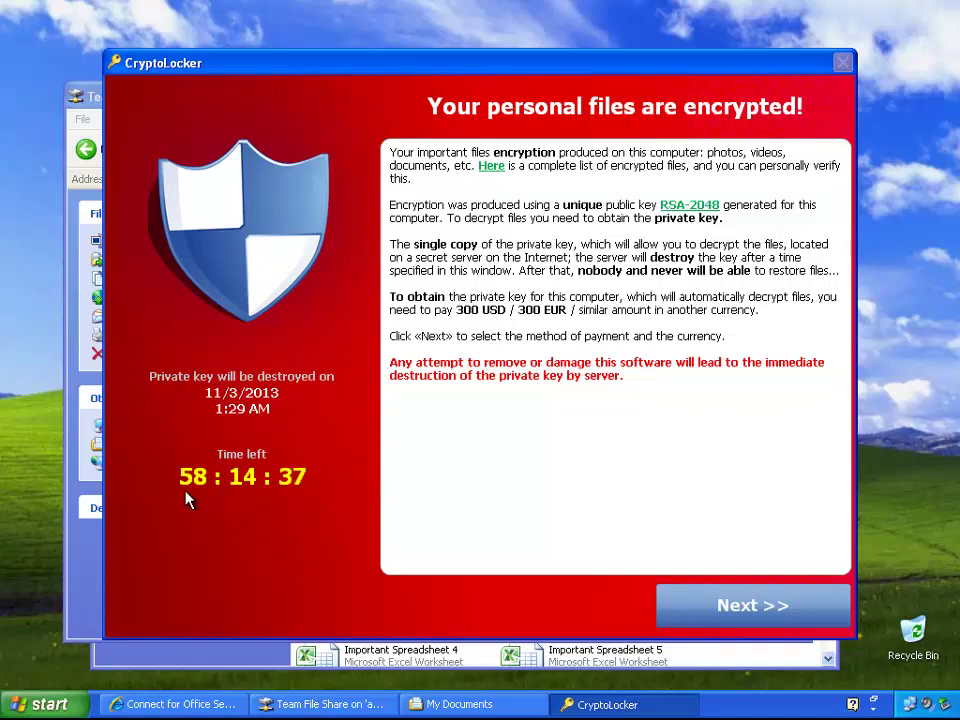
- Proceed to CryptoLocker's private key payment page and look through the payment method choices
{"action": "left_click", "coordinate": [756, 606]}
{"action": "left_click", "coordinate": [445, 179]}
{"action": "left_click", "coordinate": [450, 178]}
- Try to open Important Document 2 from My Documents, decline content recovery and close Word
{"action": "left_click", "coordinate": [211, 664]}
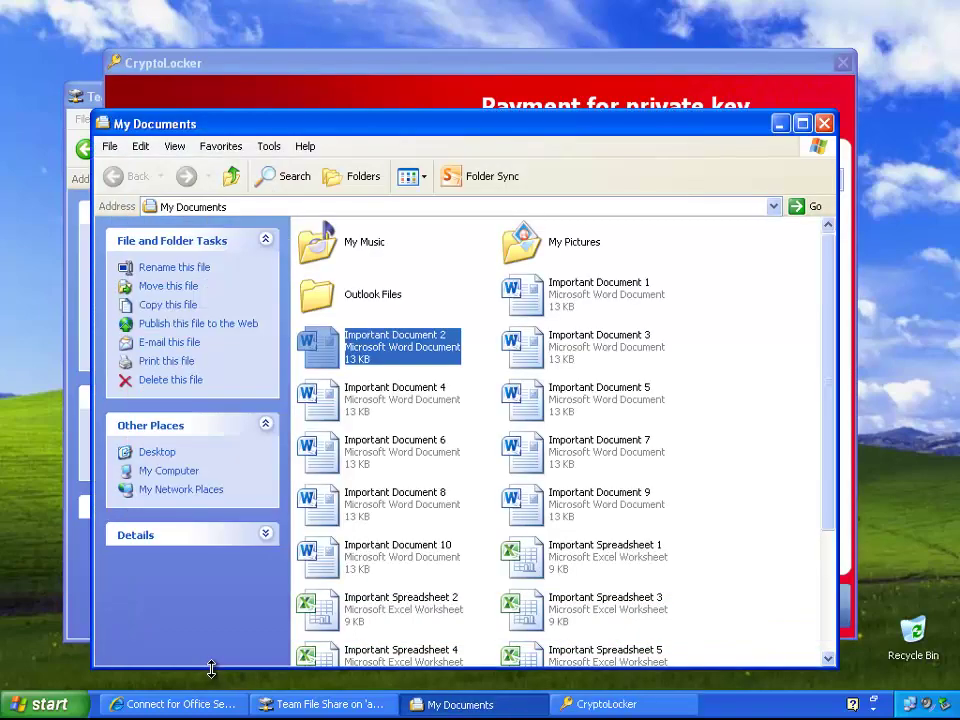
{"action": "double_click", "coordinate": [415, 345]}
{"action": "left_click", "coordinate": [664, 550]}
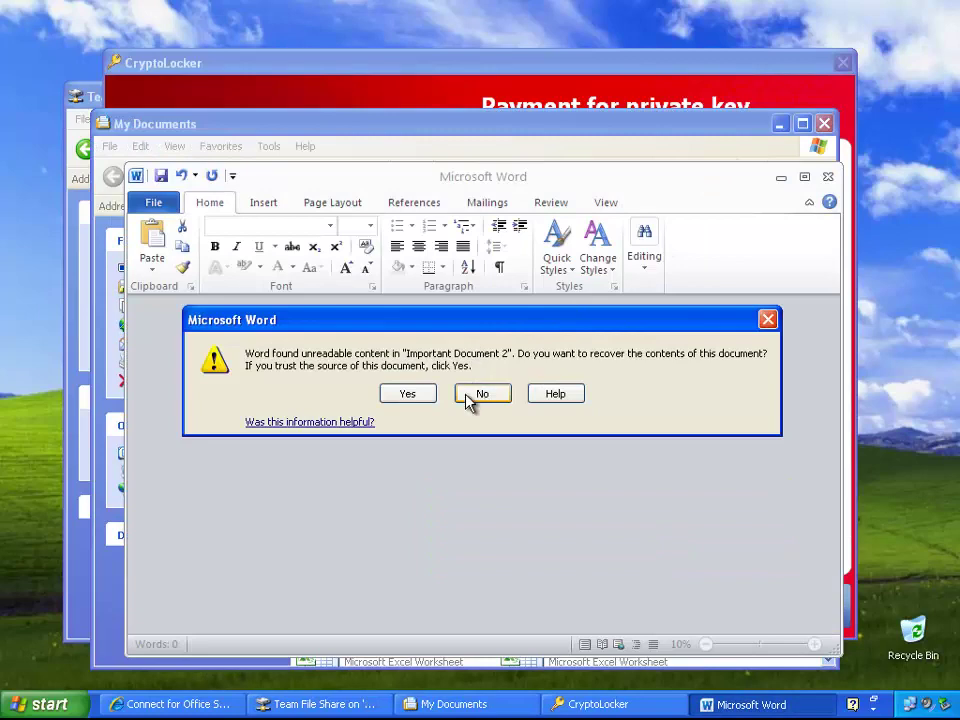
{"action": "left_click", "coordinate": [470, 395]}
{"action": "left_click", "coordinate": [828, 176]}
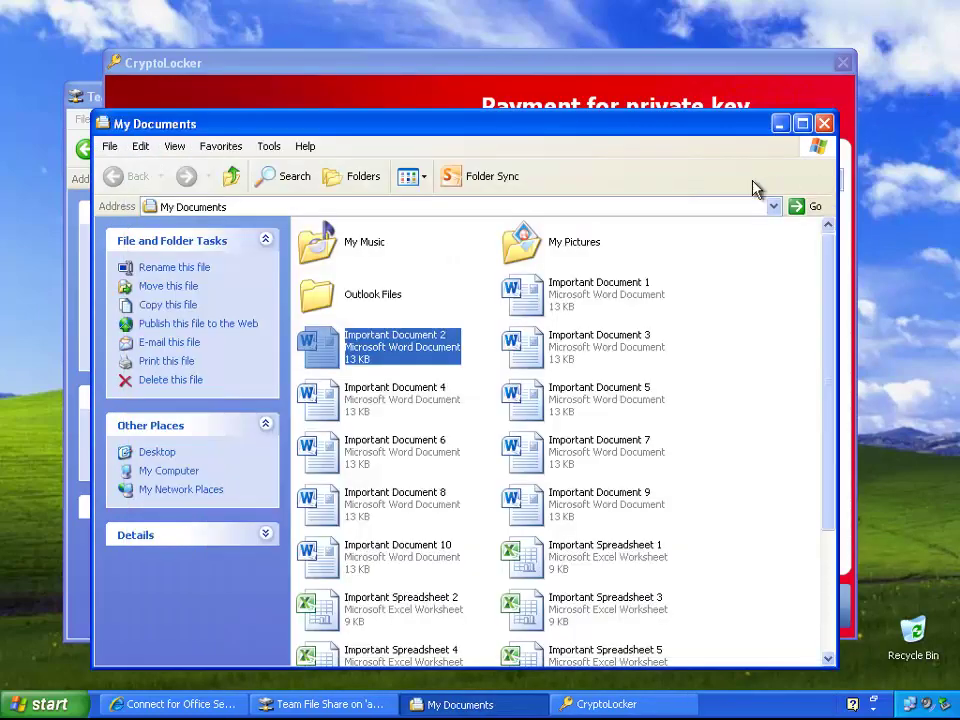
- Try to open Important Team Spreadsheet 1 from the team file share and close Excel
{"action": "left_click", "coordinate": [323, 705]}
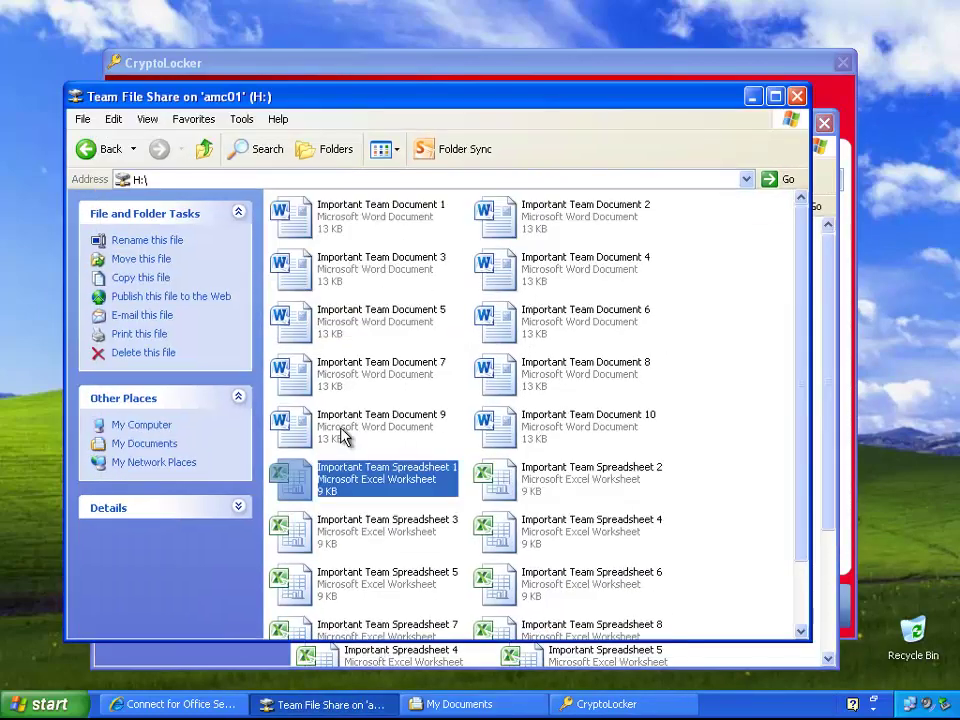
{"action": "double_click", "coordinate": [346, 472]}
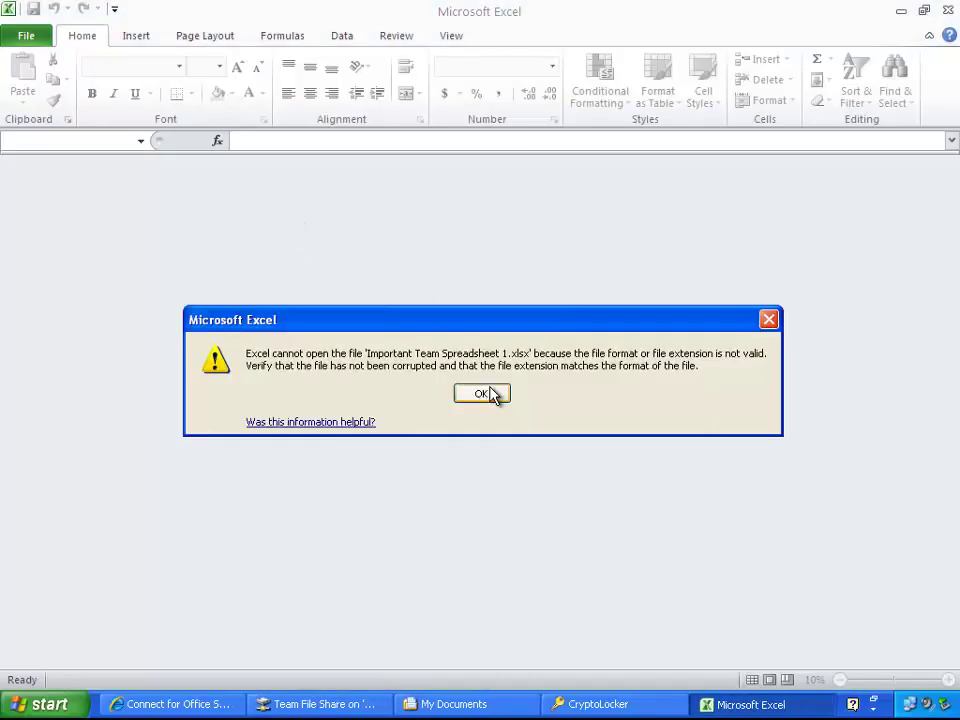
{"action": "left_click", "coordinate": [482, 393]}
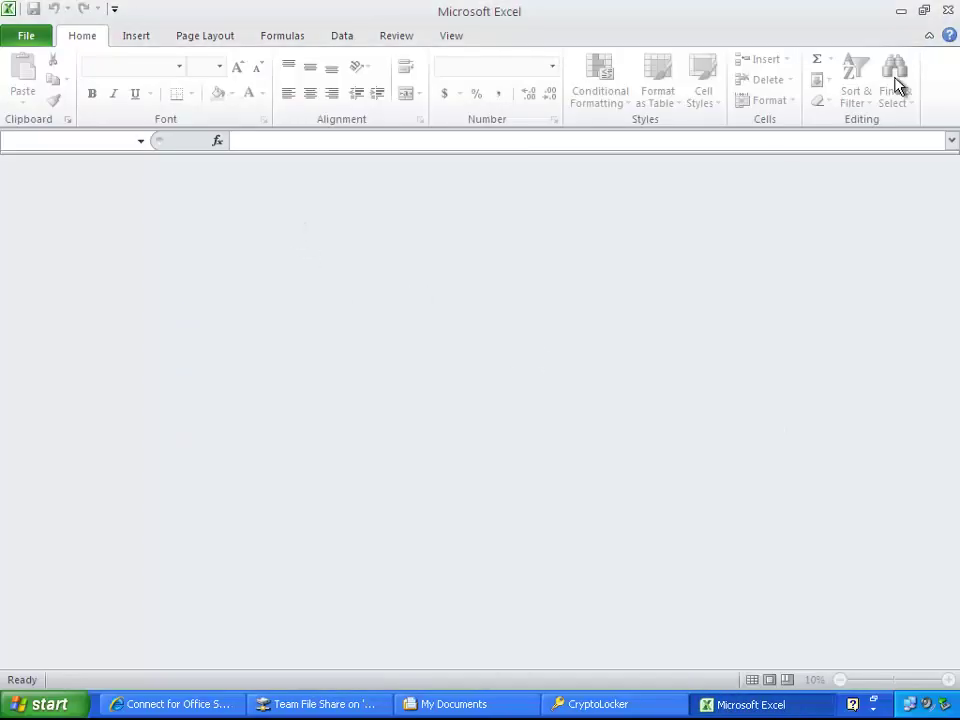
{"action": "left_click", "coordinate": [947, 10]}
- Try to open Important Team Document 7 from the file share, decline content recovery and close Word
{"action": "left_click", "coordinate": [353, 373]}
{"action": "double_click", "coordinate": [353, 373]}
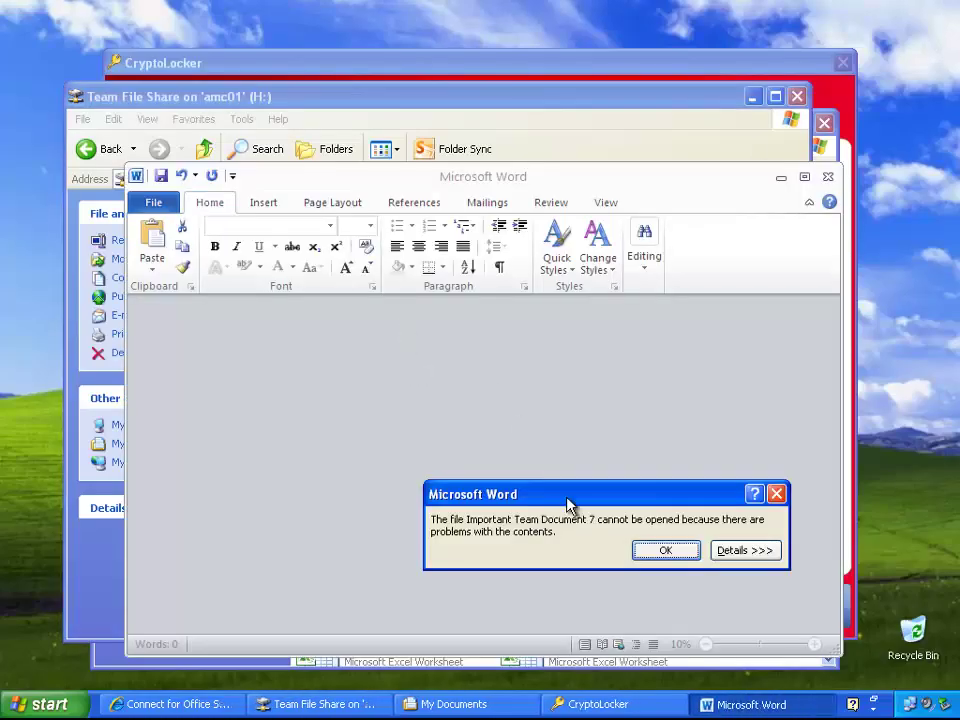
{"action": "left_click", "coordinate": [652, 551]}
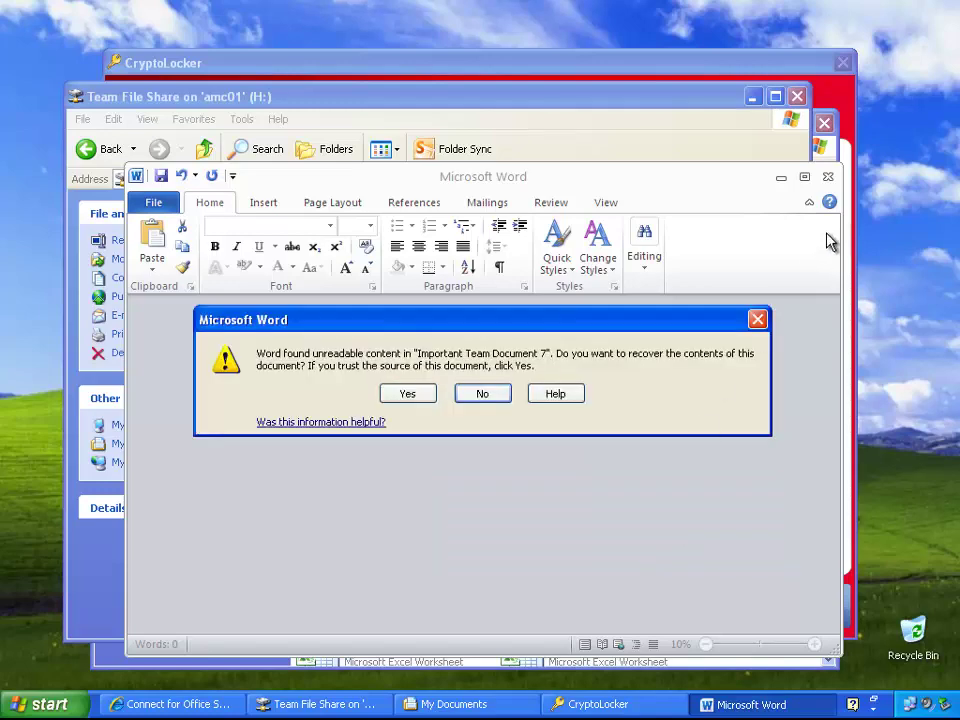
{"action": "left_click", "coordinate": [482, 393]}
{"action": "left_click", "coordinate": [827, 176]}
- Try to open Important Team Document 1 from the file share, decline content recovery and close Word
{"action": "double_click", "coordinate": [385, 221]}
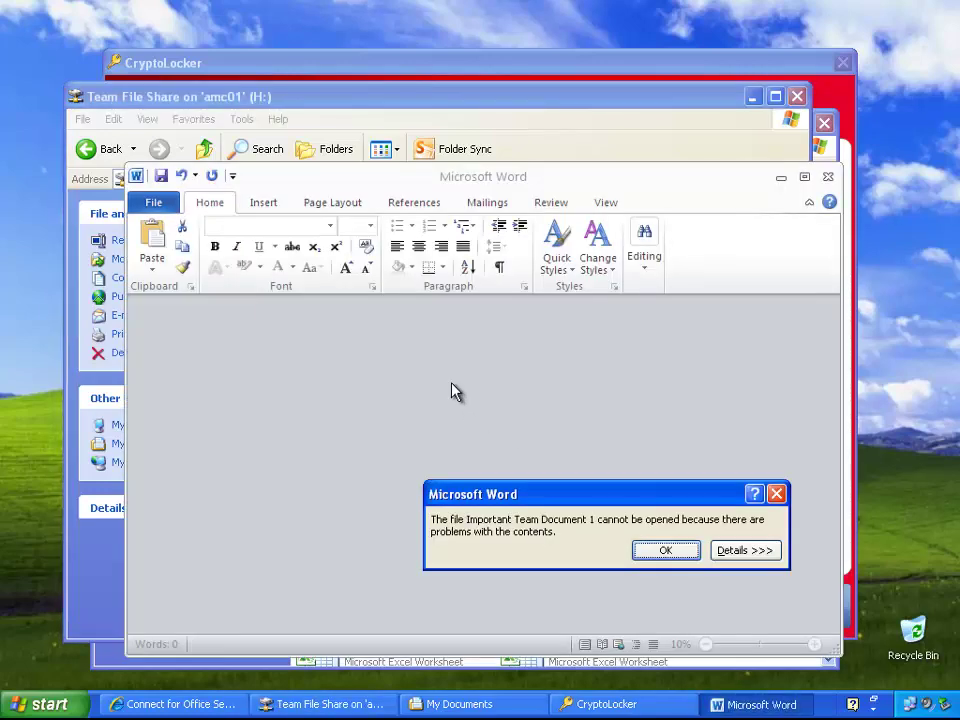
{"action": "left_click", "coordinate": [664, 551]}
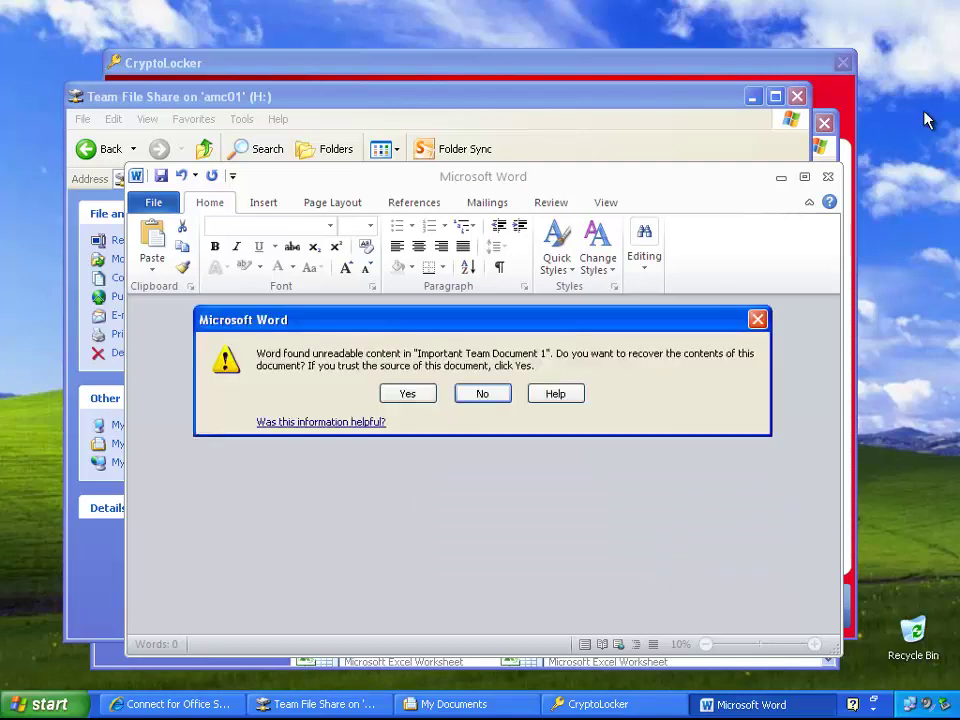
{"action": "left_click", "coordinate": [482, 393]}
{"action": "left_click", "coordinate": [828, 177]}
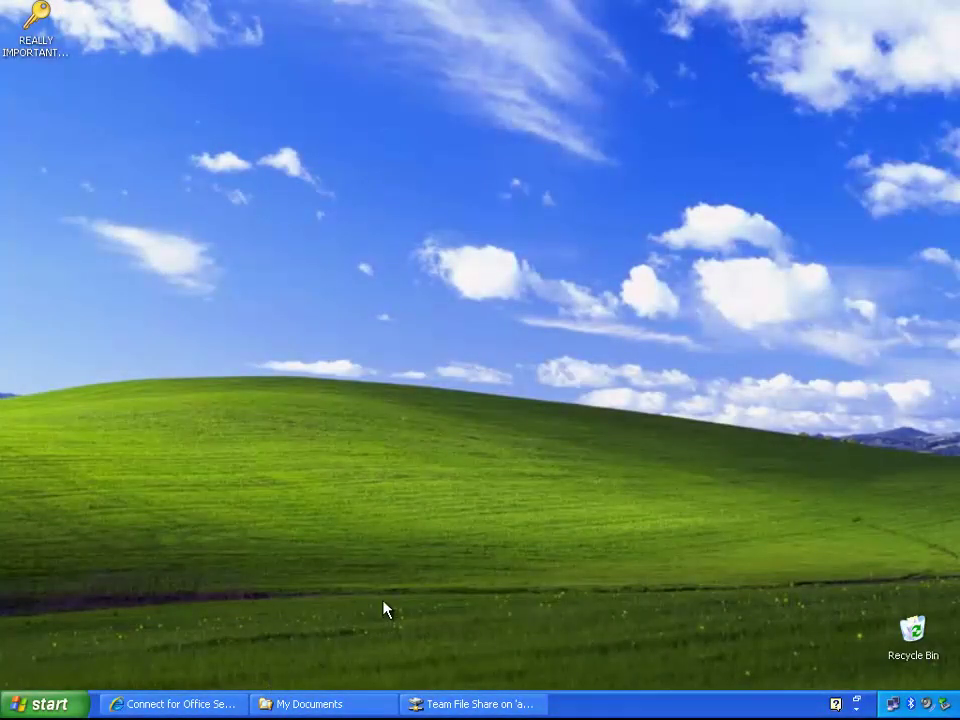
- Open Important Document 5 from My Documents to check its contents, and close it
{"action": "left_click", "coordinate": [305, 704]}
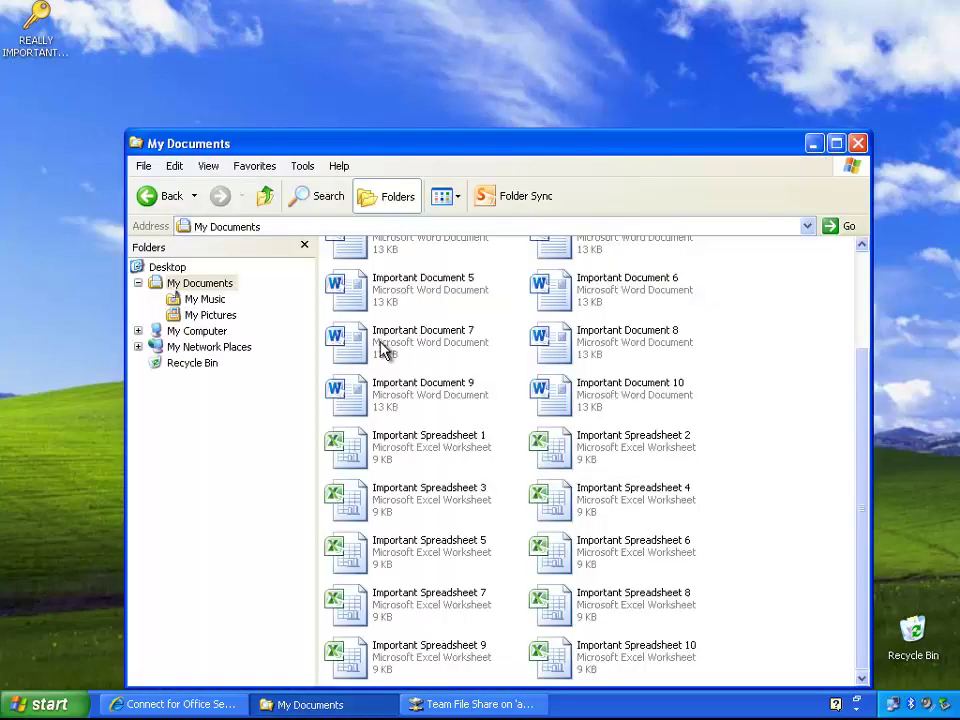
{"action": "left_click", "coordinate": [397, 281]}
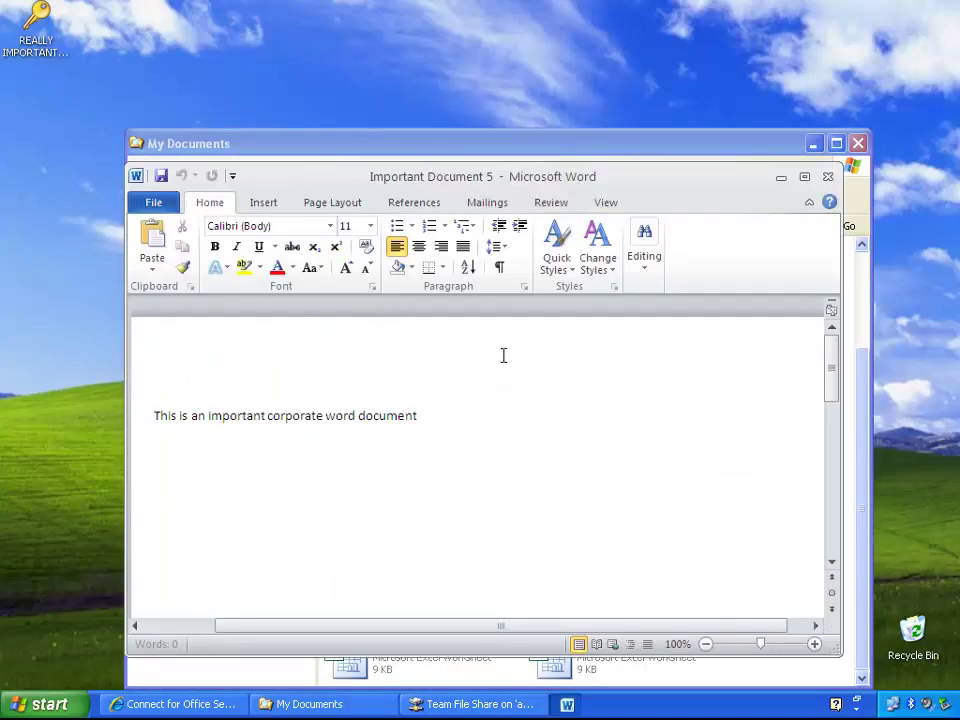
{"action": "left_click", "coordinate": [828, 177]}
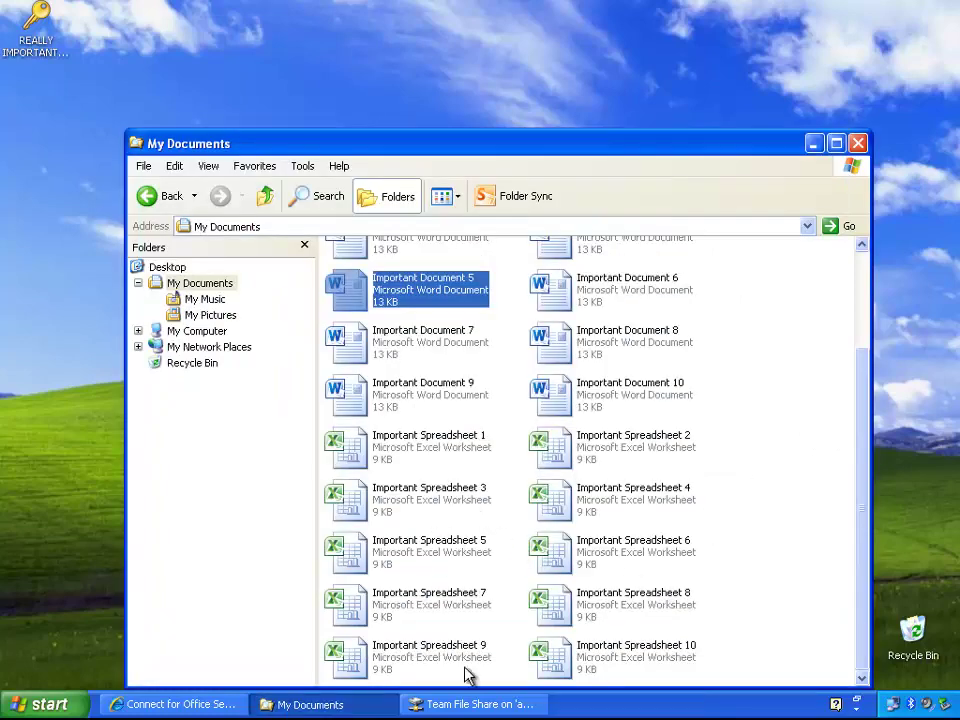
- Open Important Team Spreadsheet 1 from the team file share to check its contents, and close it
{"action": "left_click", "coordinate": [470, 704]}
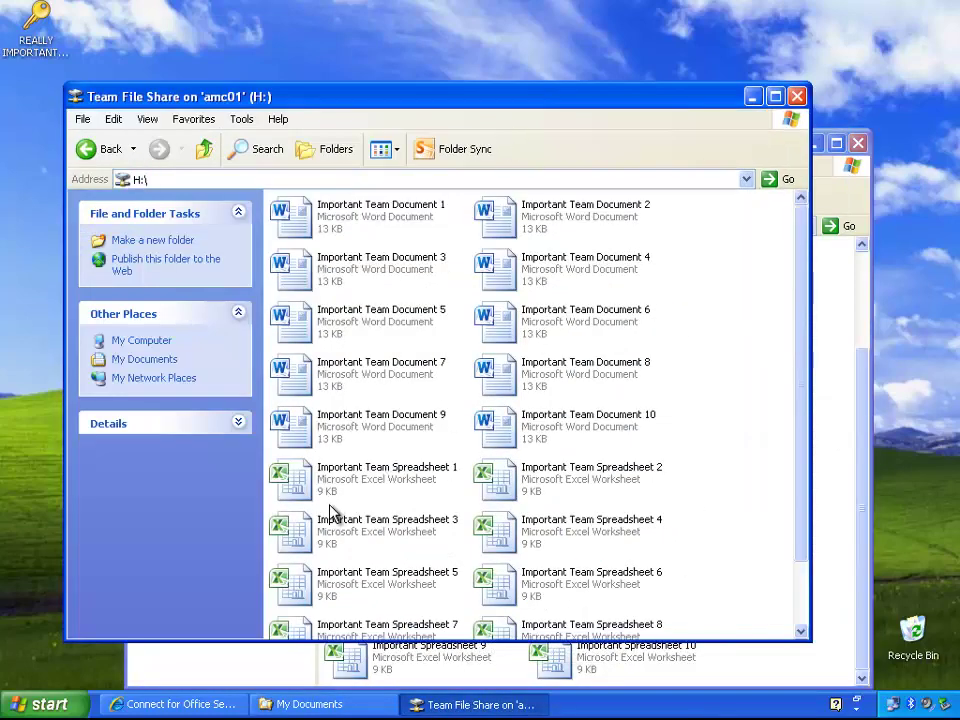
{"action": "left_click", "coordinate": [300, 428]}
{"action": "left_click", "coordinate": [300, 480]}
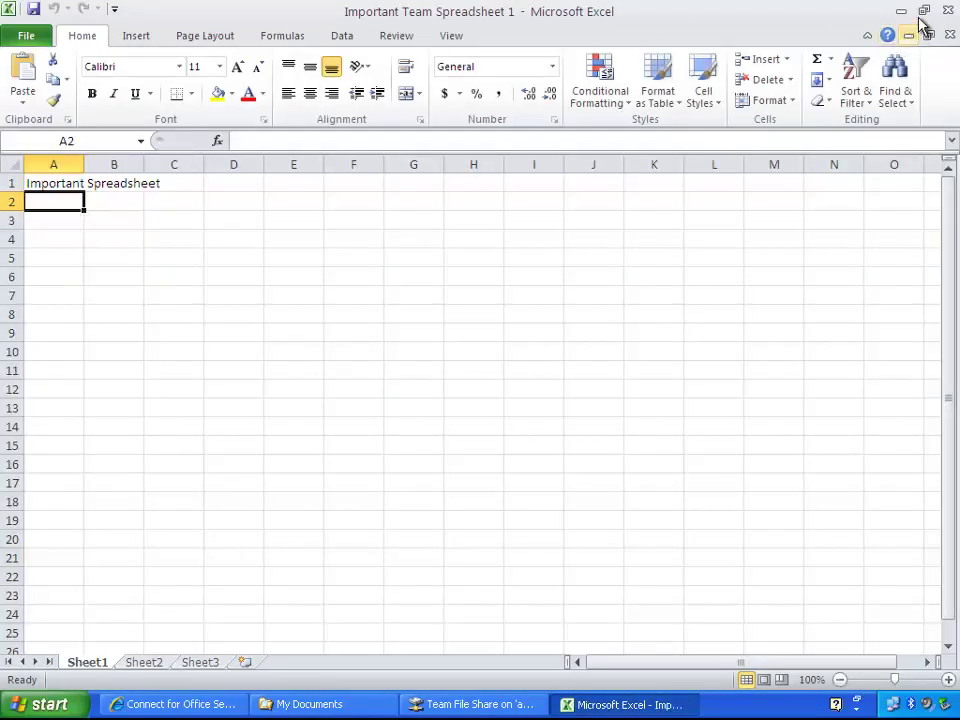
{"action": "left_click", "coordinate": [947, 10]}
- Minimise both folder windows and try to run REALLY IMPORTANT ACCOUNTS INFORMATION.EXE from the desktop
{"action": "left_click", "coordinate": [754, 97]}
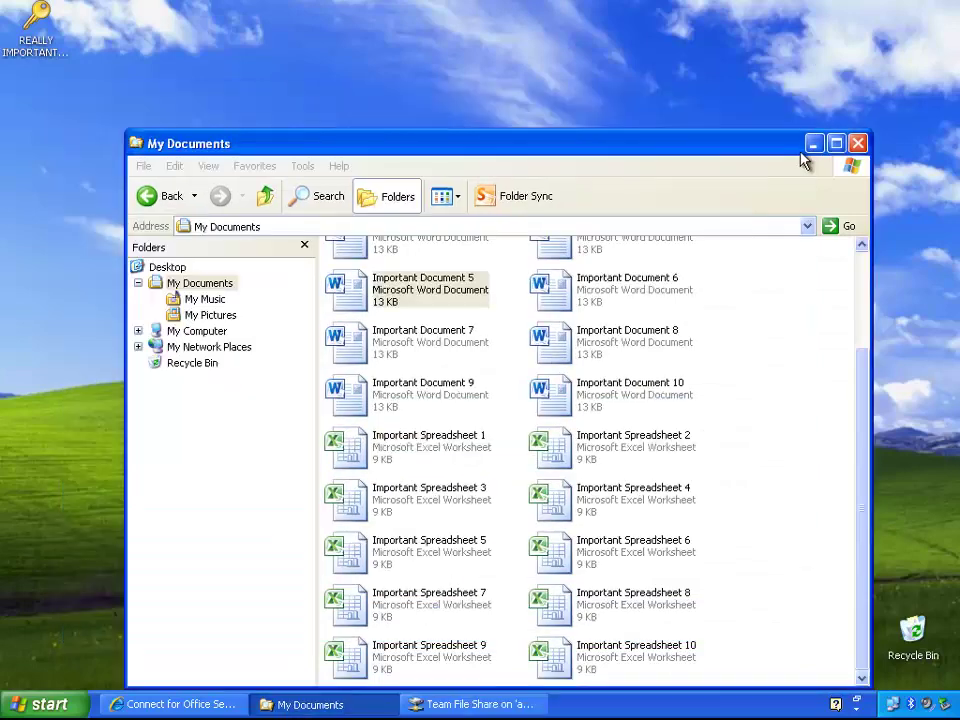
{"action": "left_click", "coordinate": [812, 146]}
{"action": "double_click", "coordinate": [47, 57]}
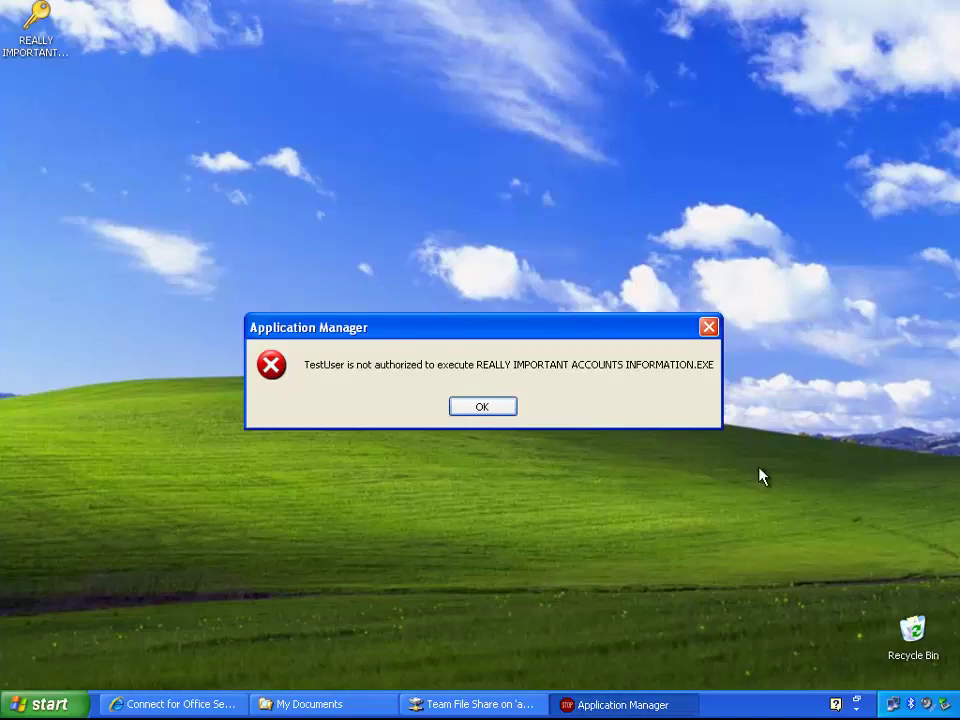
- Dismiss the Application Manager alert, and run the SForceOffice.exe installer from the Salesforce Connect for Office Setup page
{"action": "left_click", "coordinate": [484, 410]}
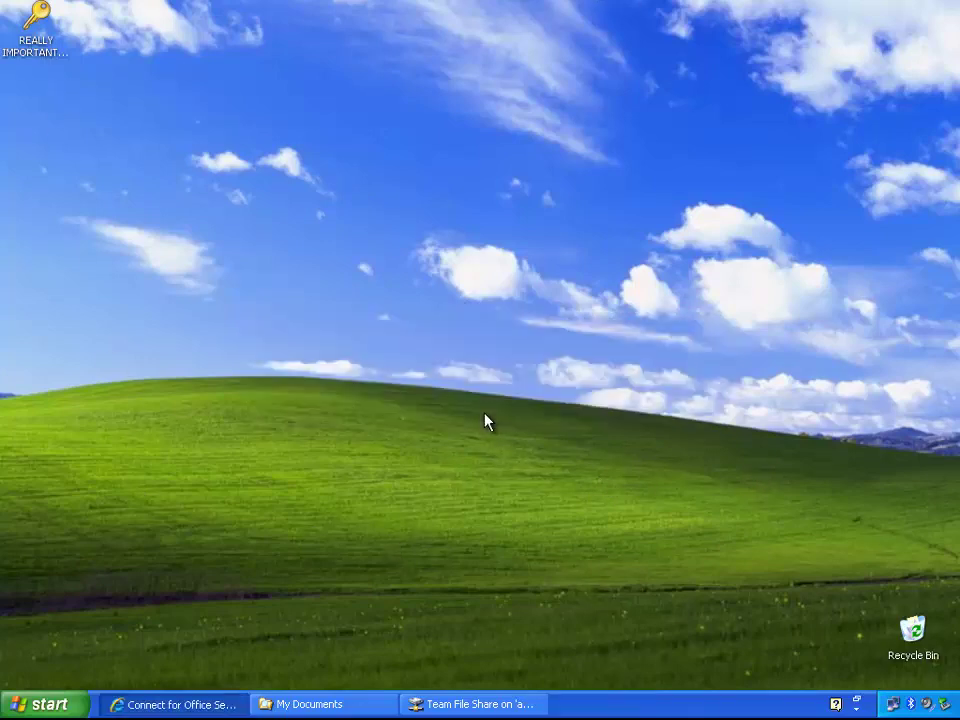
{"action": "left_click", "coordinate": [208, 705]}
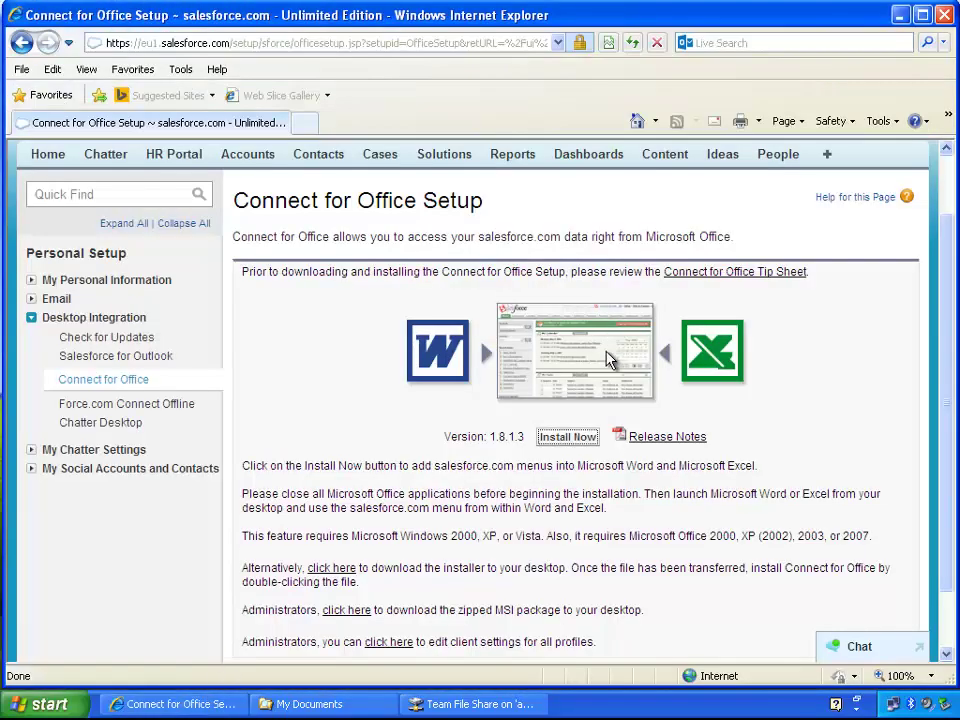
{"action": "left_click", "coordinate": [570, 436]}
{"action": "left_click", "coordinate": [452, 366]}
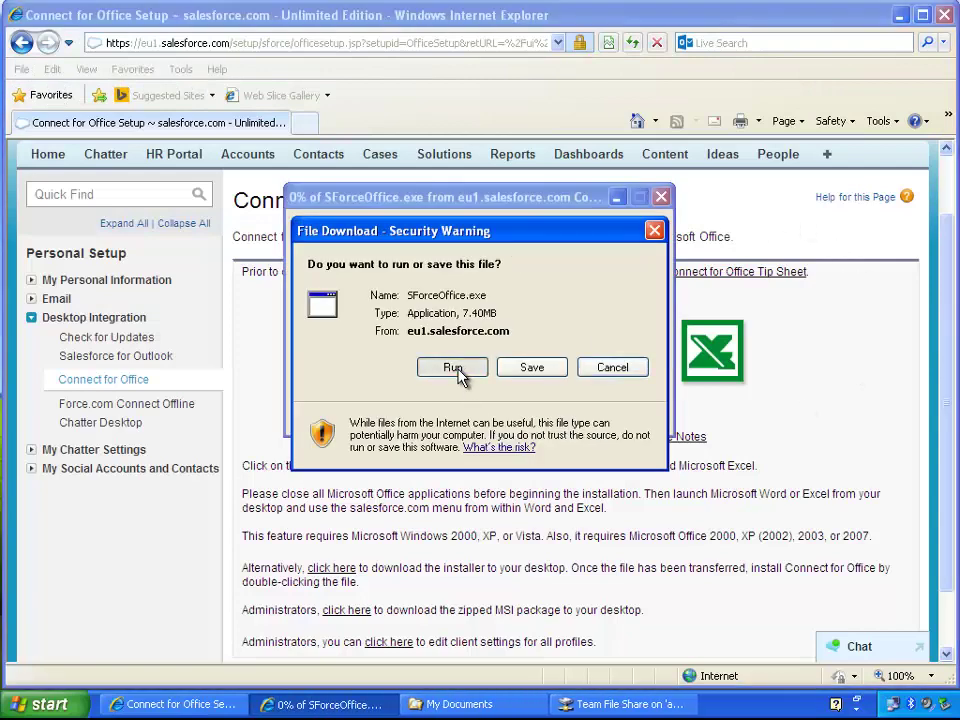
{"action": "left_click", "coordinate": [519, 281]}
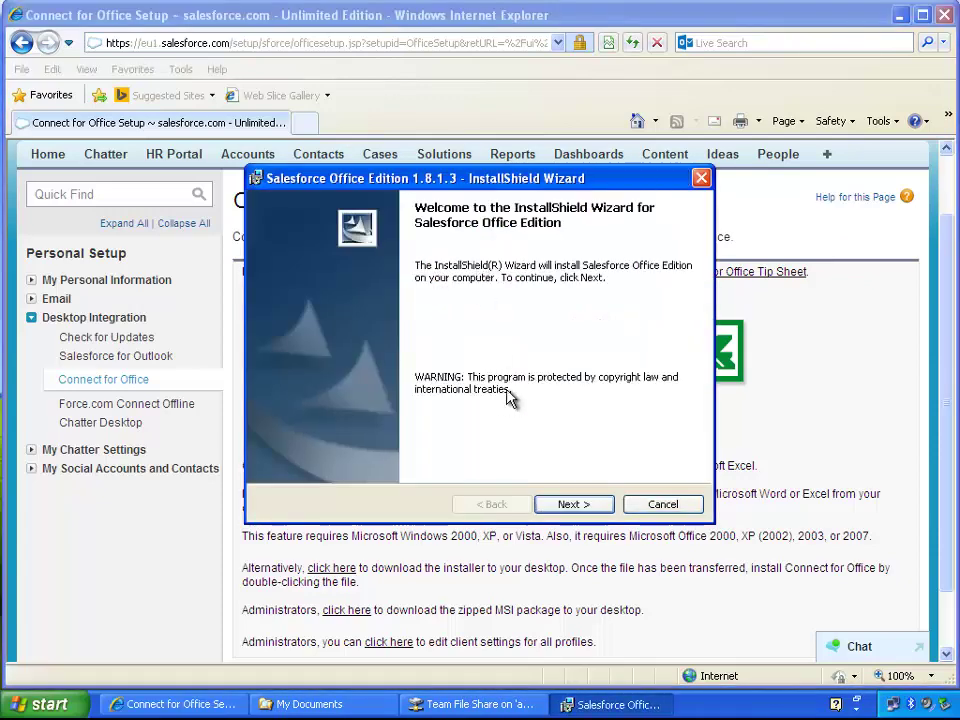
- Accept the license agreement and complete the Salesforce Office Edition 1.8.1.3 installation on the Windows XP machine
{"action": "left_click", "coordinate": [569, 506]}
{"action": "left_click", "coordinate": [420, 437]}
{"action": "left_click", "coordinate": [578, 505]}
{"action": "left_click", "coordinate": [575, 505]}
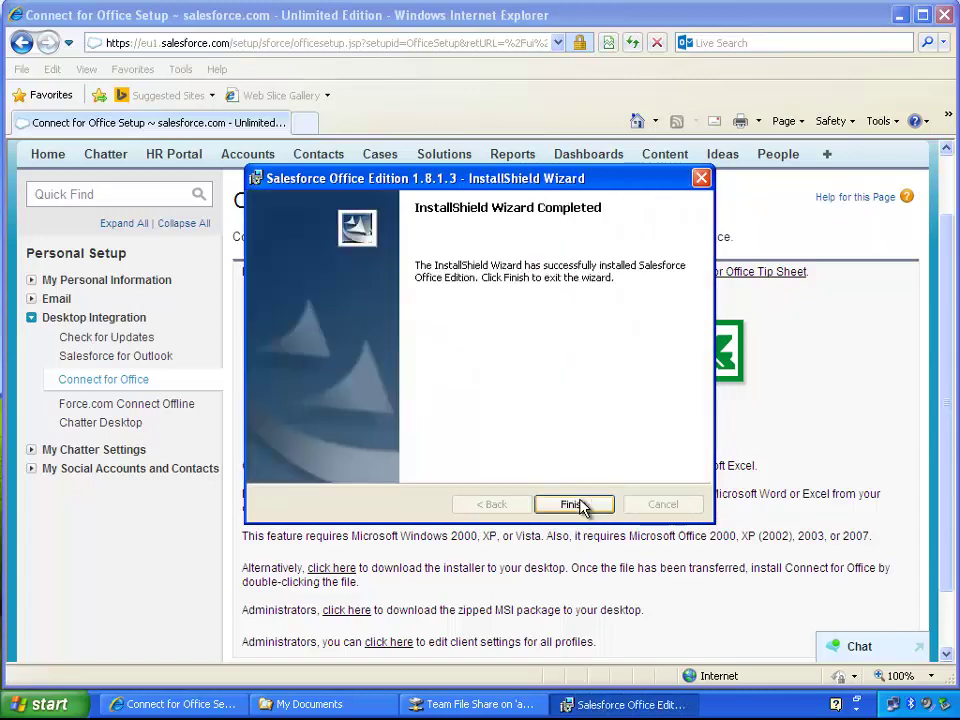
{"action": "left_click", "coordinate": [574, 504]}
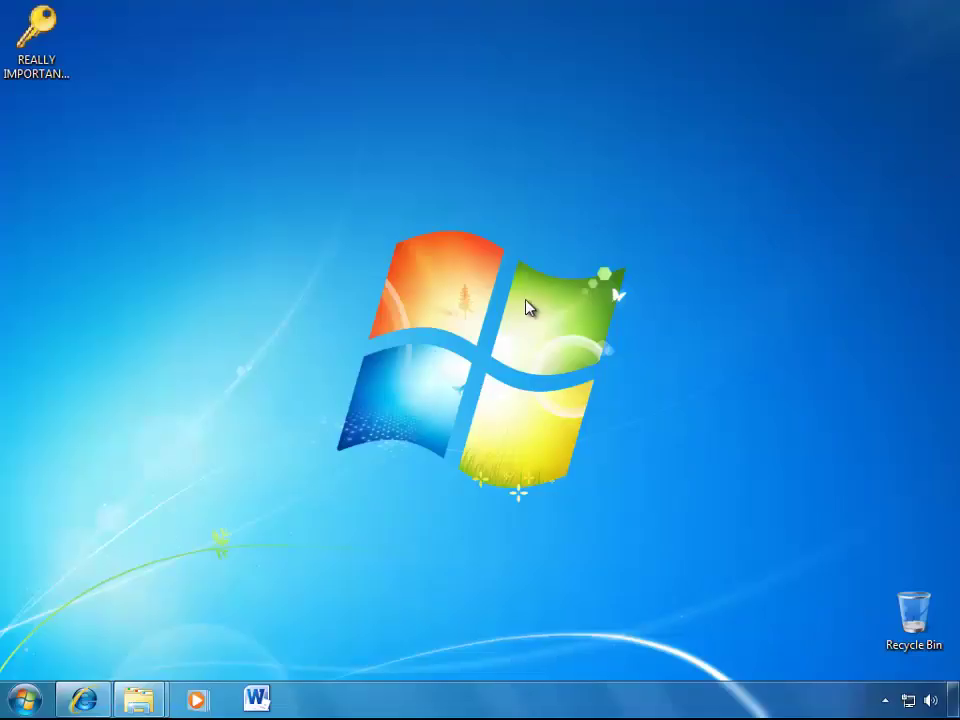
- On the Windows 7 machine, run SForceOffice.exe from the Connect for Office Setup page and allow it to make changes
{"action": "left_click", "coordinate": [87, 697]}
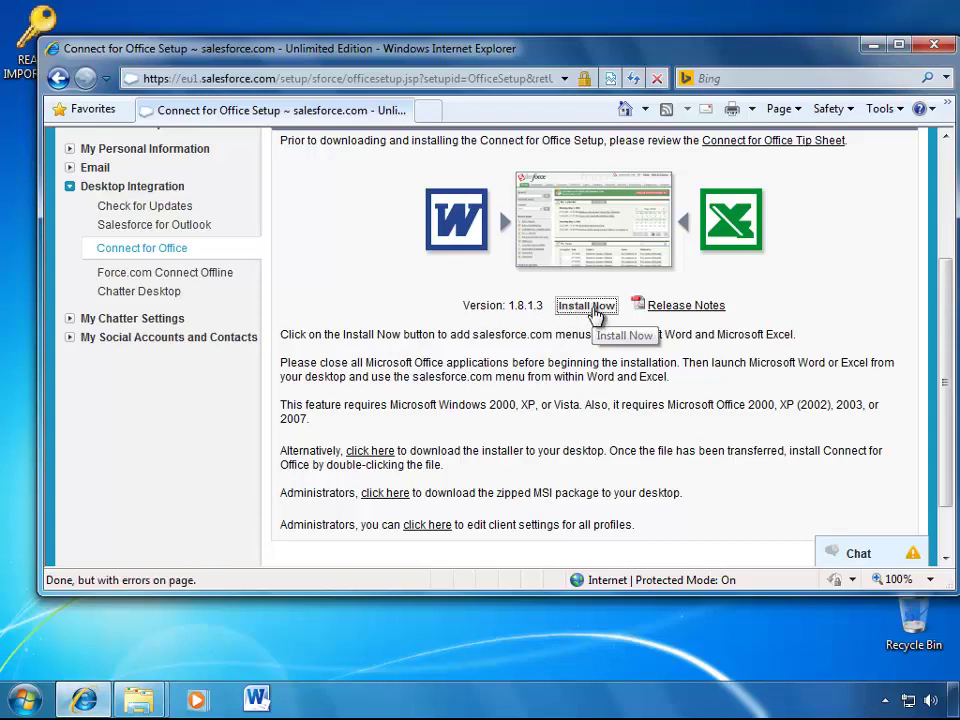
{"action": "left_click", "coordinate": [594, 310]}
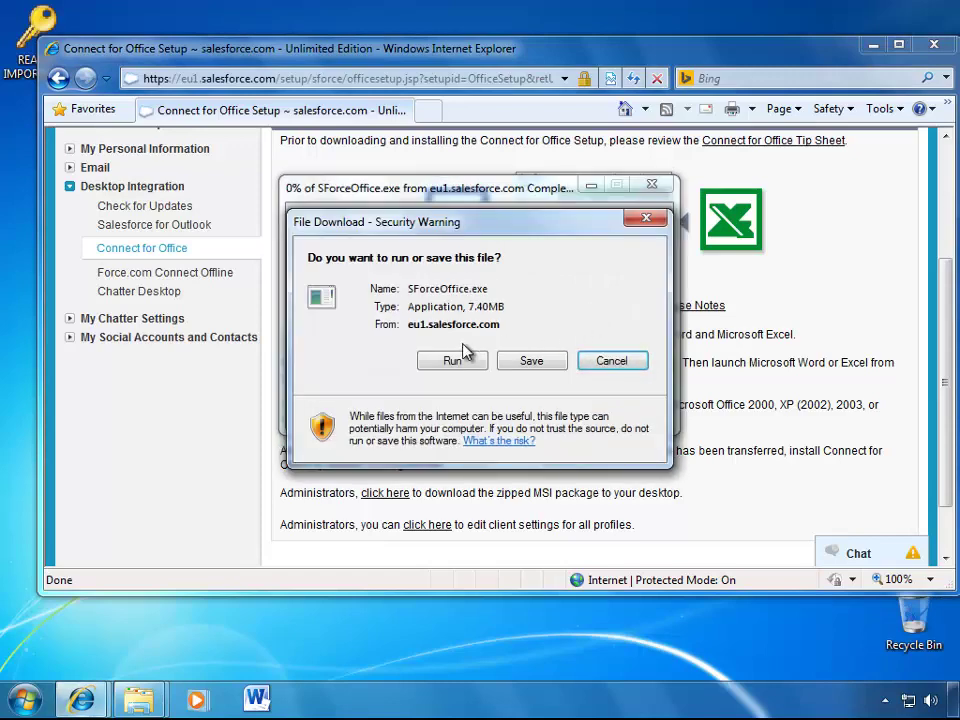
{"action": "left_click", "coordinate": [449, 361]}
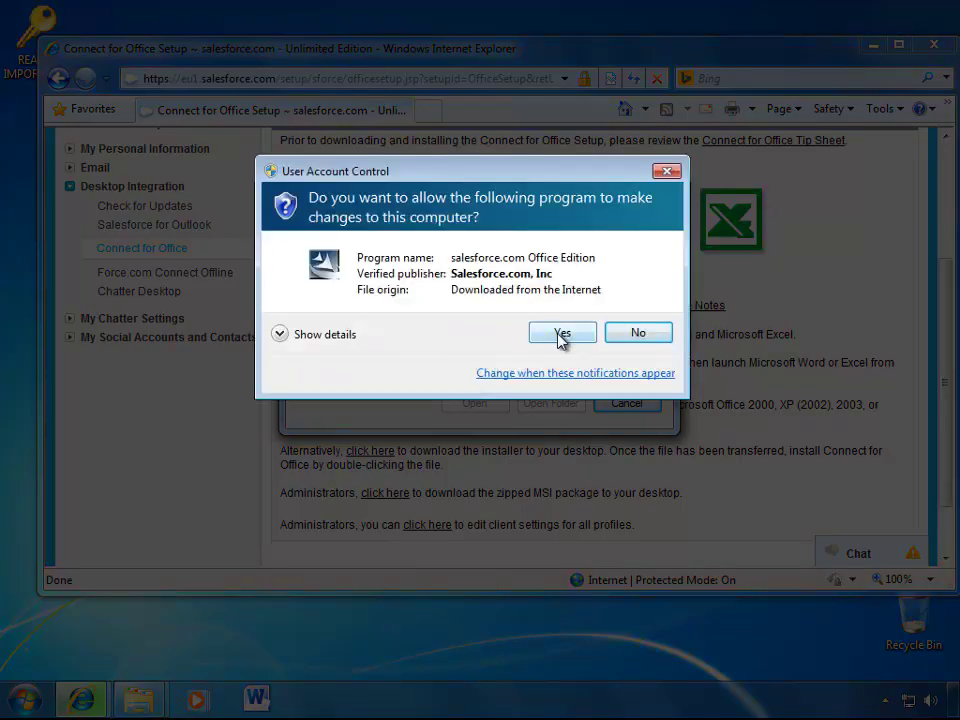
{"action": "left_click", "coordinate": [561, 335]}
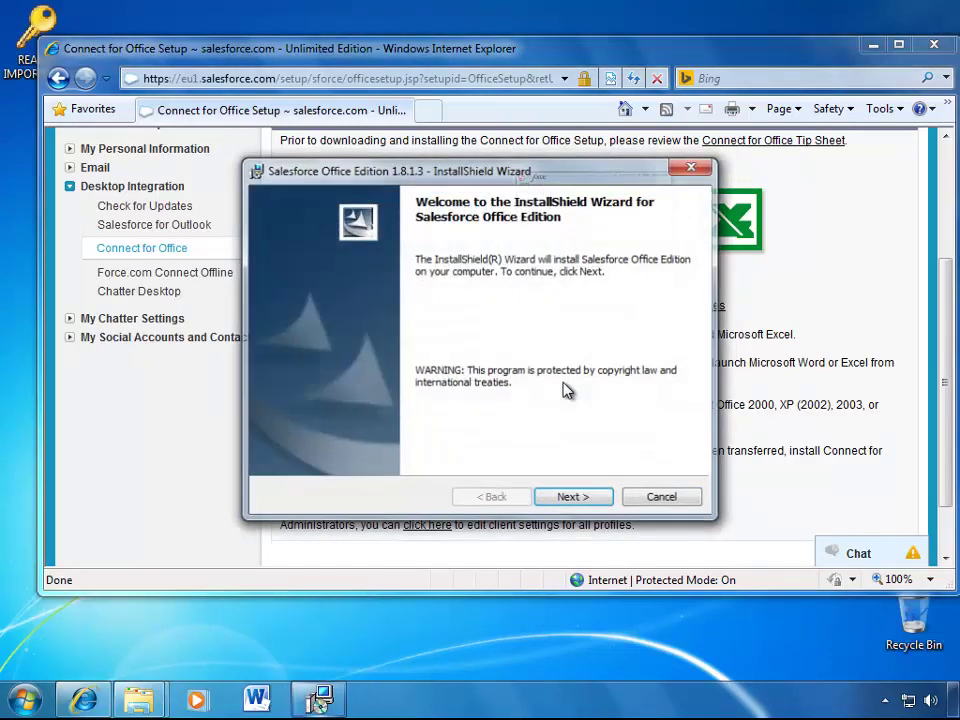
- Accept the license agreement and complete the Salesforce Office Edition 1.8.1.3 installation on the Windows 7 machine
{"action": "left_click", "coordinate": [573, 497]}
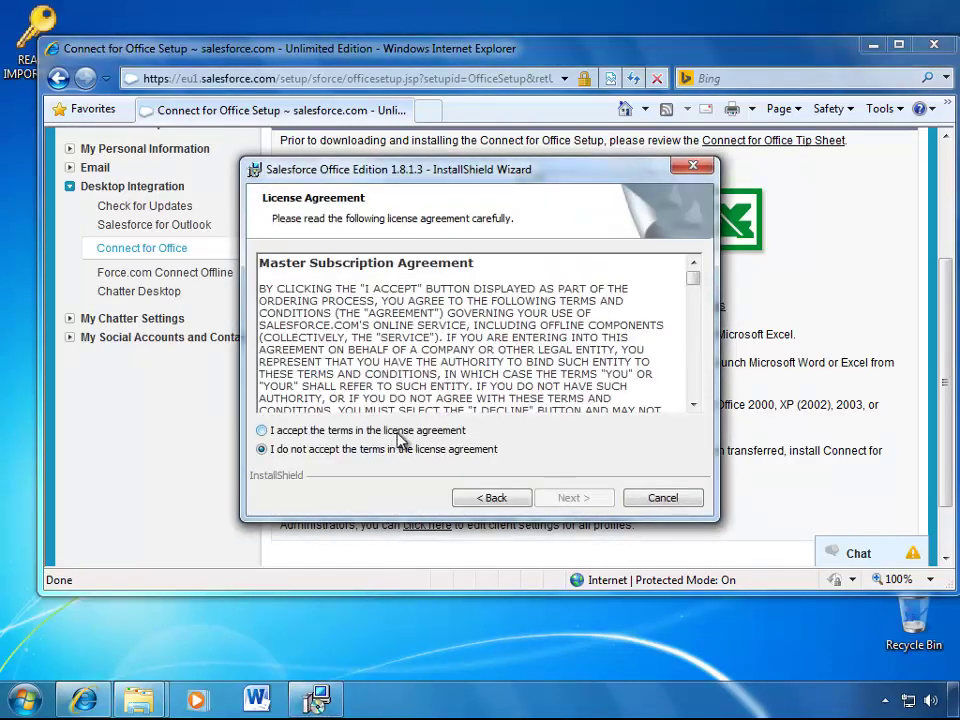
{"action": "left_click", "coordinate": [400, 430]}
{"action": "left_click", "coordinate": [568, 497]}
{"action": "left_click", "coordinate": [573, 497]}
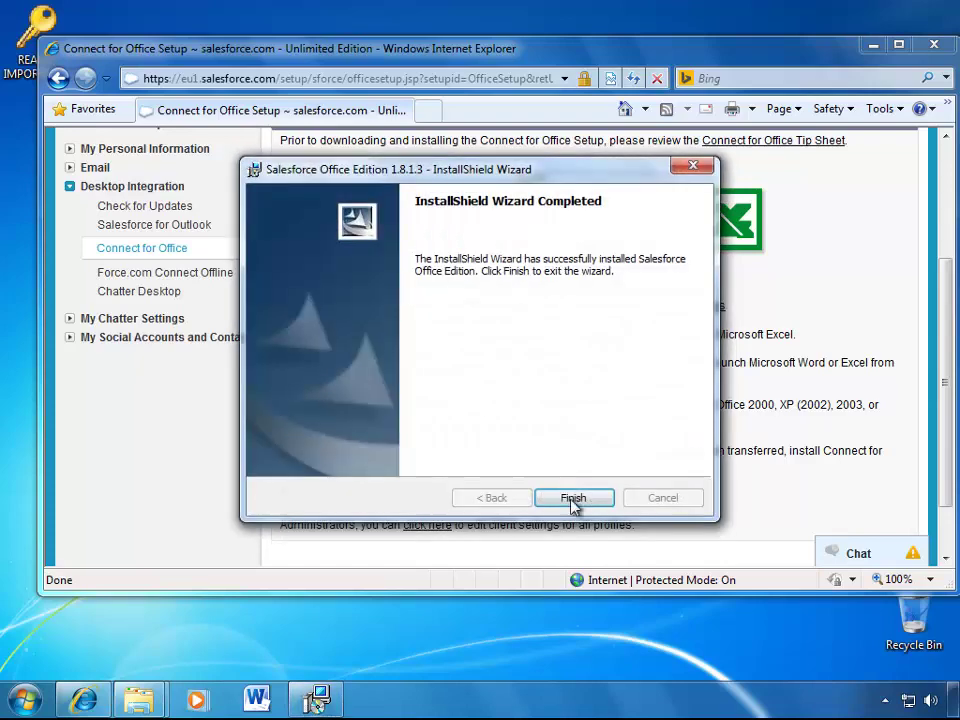
{"action": "left_click", "coordinate": [573, 500]}
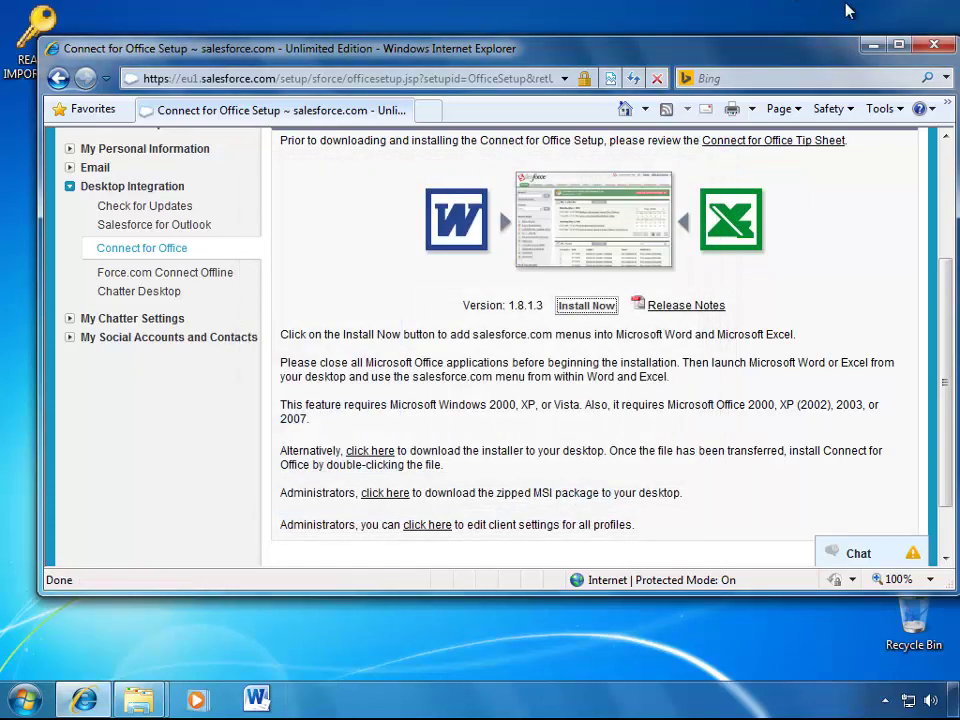
- Minimise the browser, enlarge the Documents library window, and open Important Document 1 to check its contents before closing it
{"action": "left_click", "coordinate": [874, 48]}
{"action": "mouse_move", "coordinate": [139, 699]}
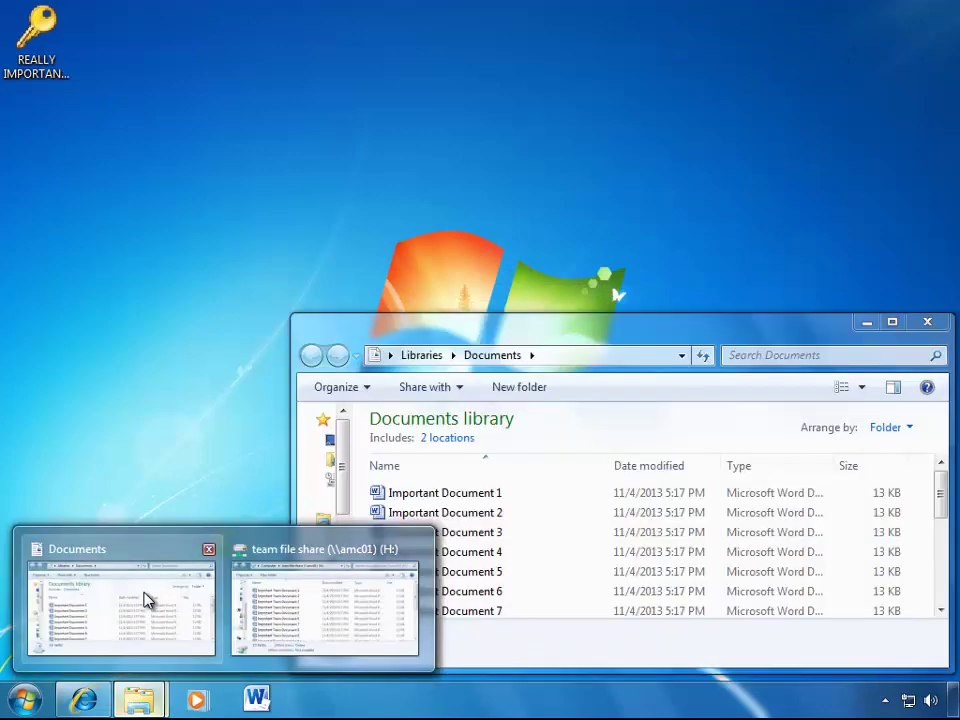
{"action": "left_click", "coordinate": [145, 604]}
{"action": "left_click", "coordinate": [442, 497]}
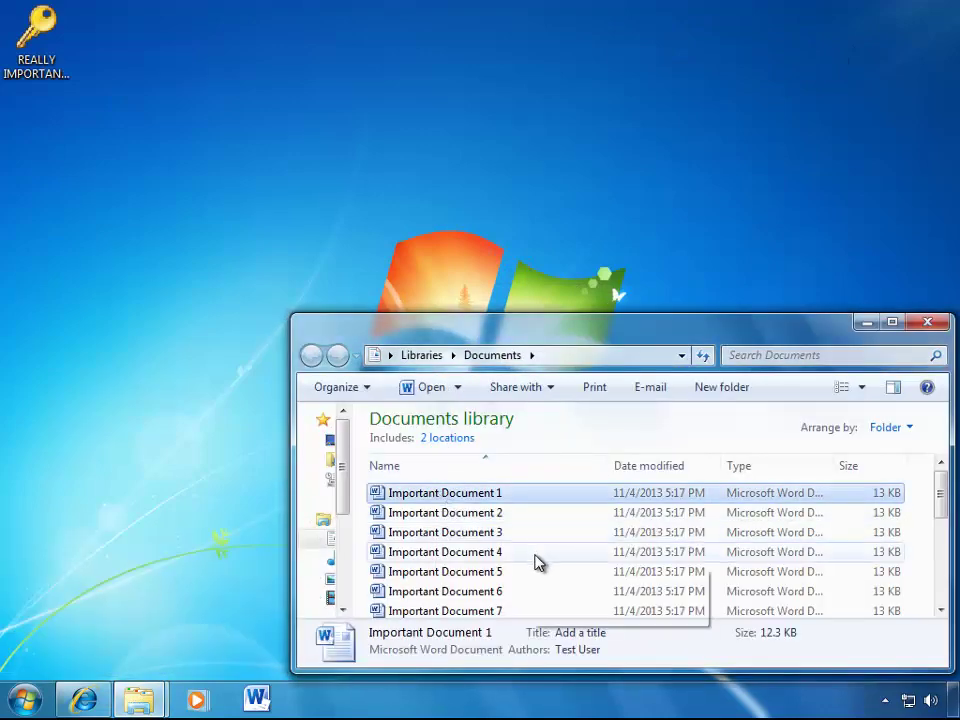
{"action": "scroll", "coordinate": [536, 566], "scroll_direction": "down", "scroll_amount": 4}
{"action": "scroll", "coordinate": [534, 570], "scroll_direction": "up", "scroll_amount": 4}
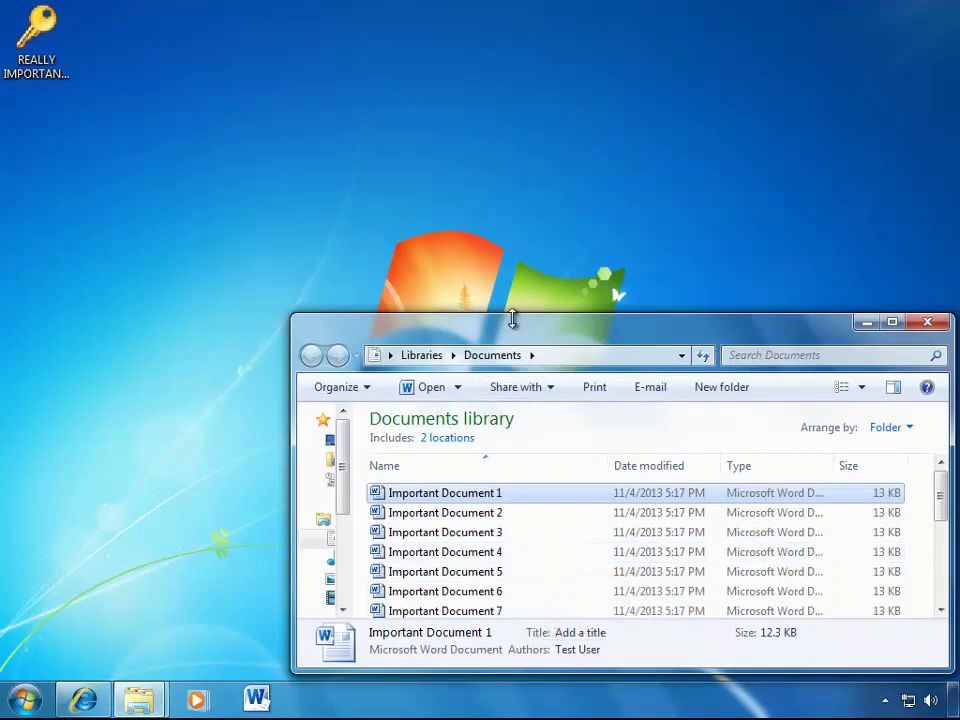
{"action": "left_click_drag", "start_coordinate": [512, 317], "coordinate": [510, 72]}
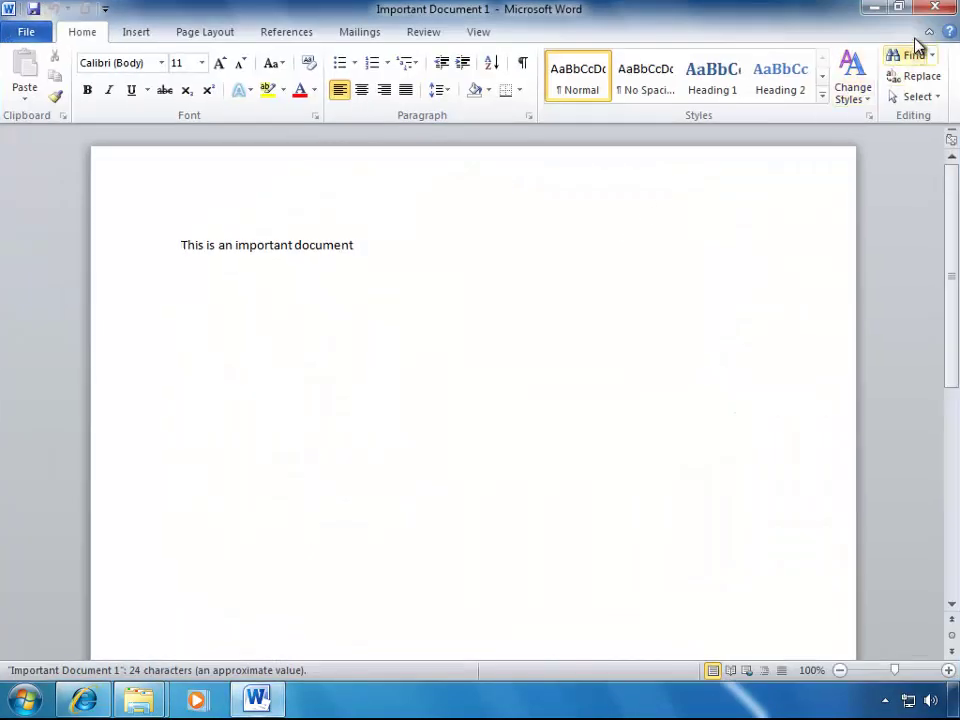
{"action": "left_click", "coordinate": [932, 8]}
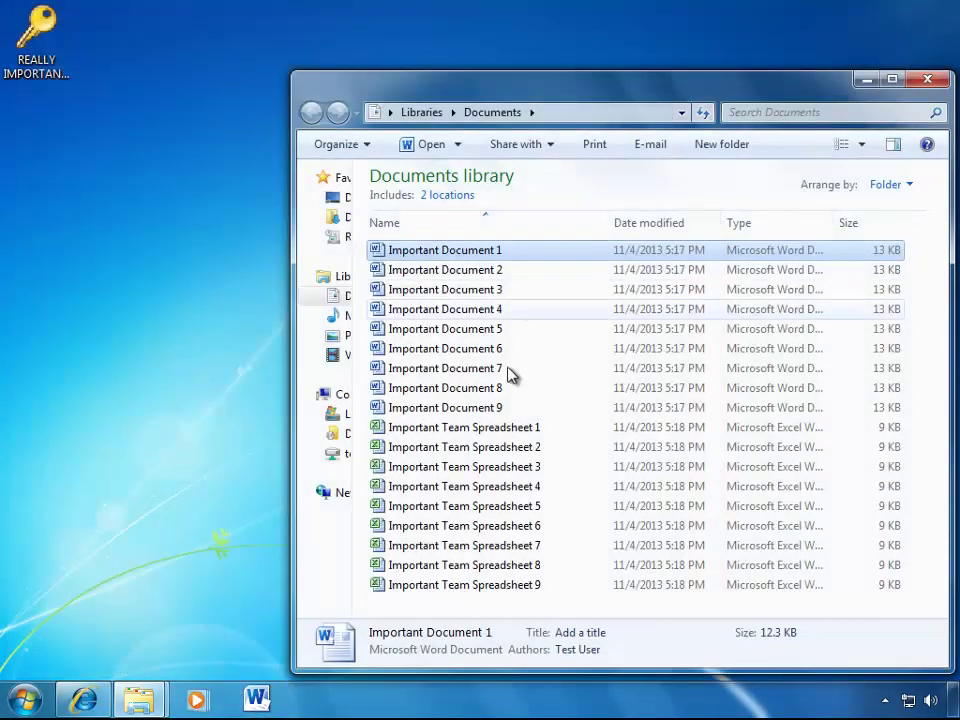
- Open Important Team Spreadsheet 1 from the Documents library to check its contents, and close it
{"action": "left_click", "coordinate": [478, 431]}
{"action": "double_click", "coordinate": [478, 431]}
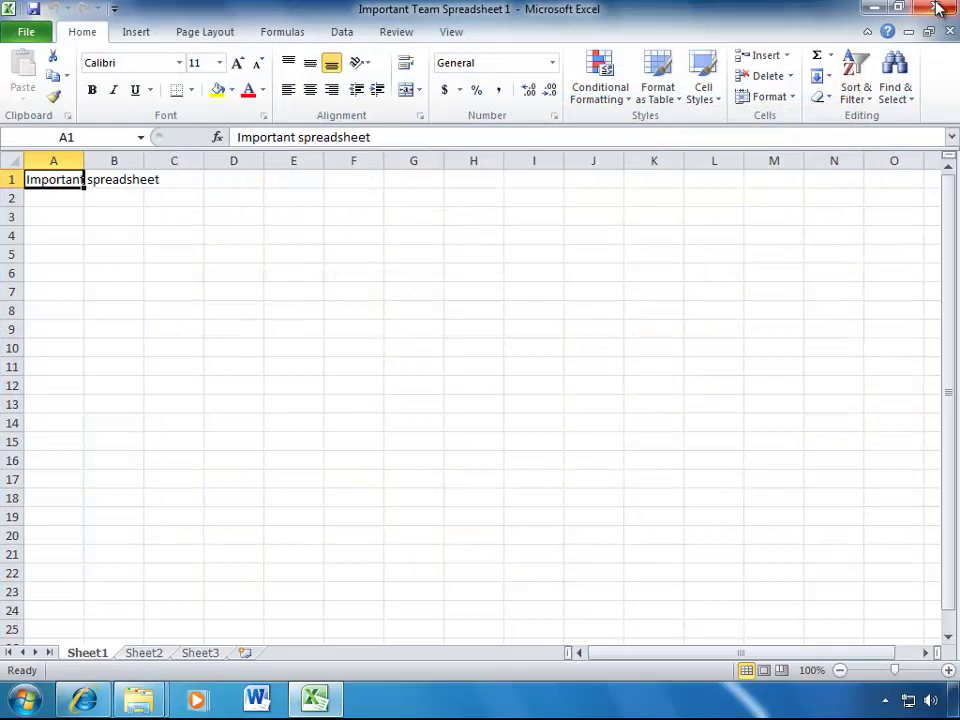
{"action": "left_click", "coordinate": [932, 8]}
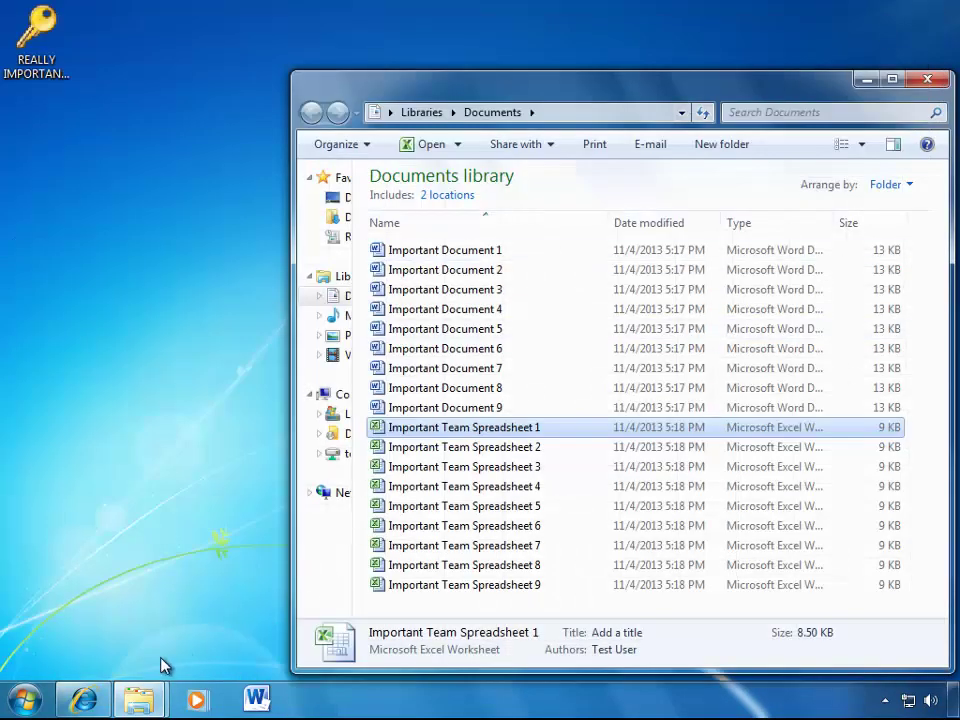
- Enlarge the team file share window, and open Important Team Document 1 and Important Team Spreadsheet 1 to check their contents, closing each
{"action": "left_click", "coordinate": [139, 699]}
{"action": "left_click", "coordinate": [300, 600]}
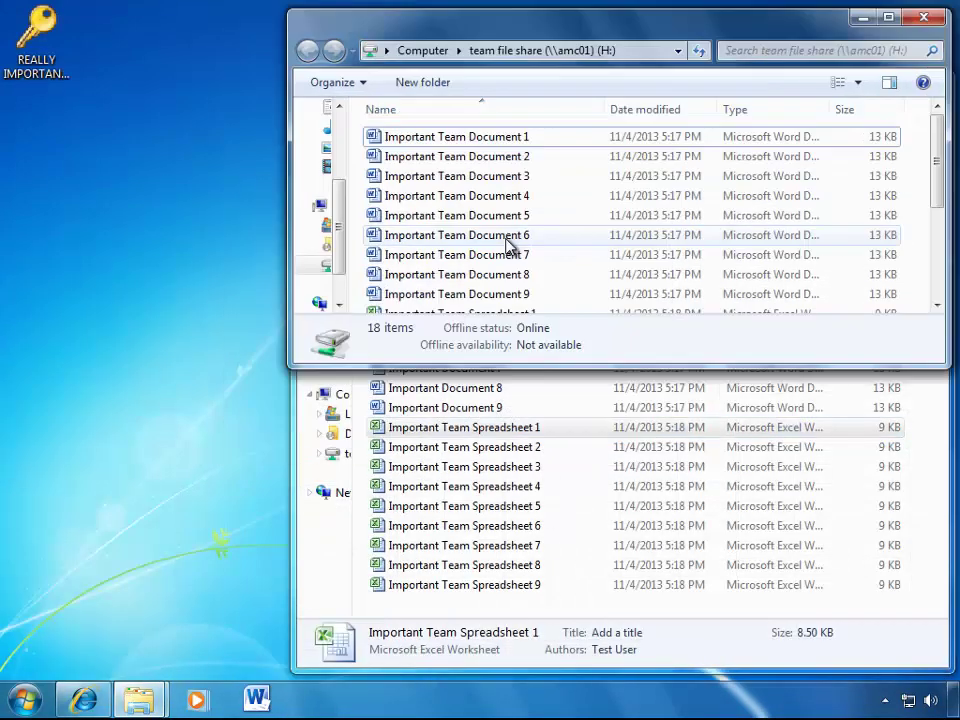
{"action": "left_click_drag", "start_coordinate": [577, 370], "coordinate": [621, 671]}
{"action": "double_click", "coordinate": [508, 127]}
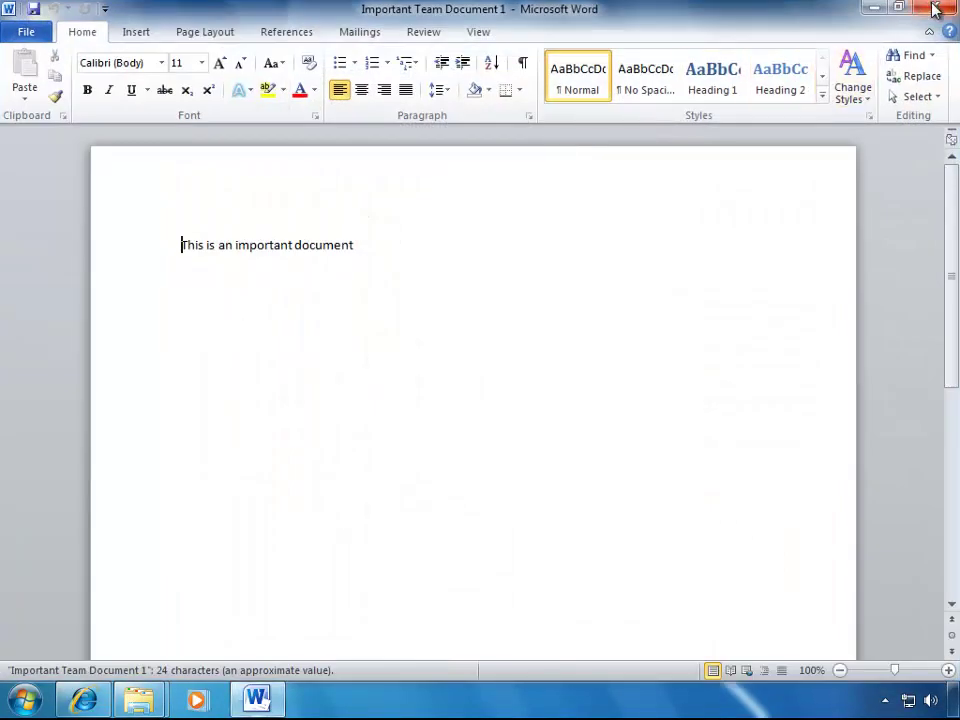
{"action": "left_click", "coordinate": [938, 8]}
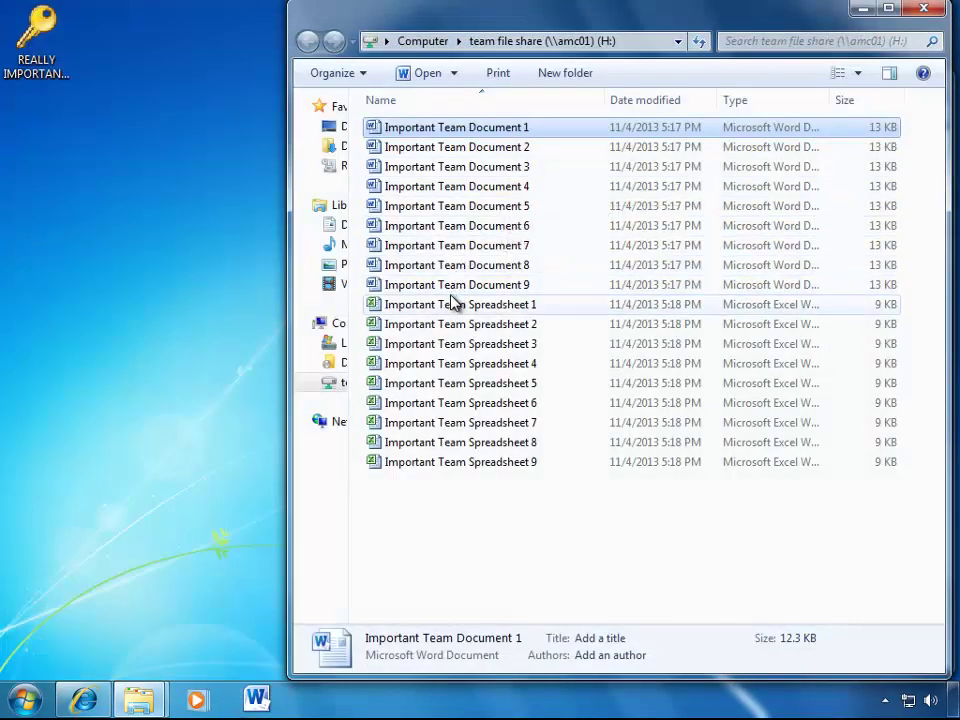
{"action": "double_click", "coordinate": [450, 305]}
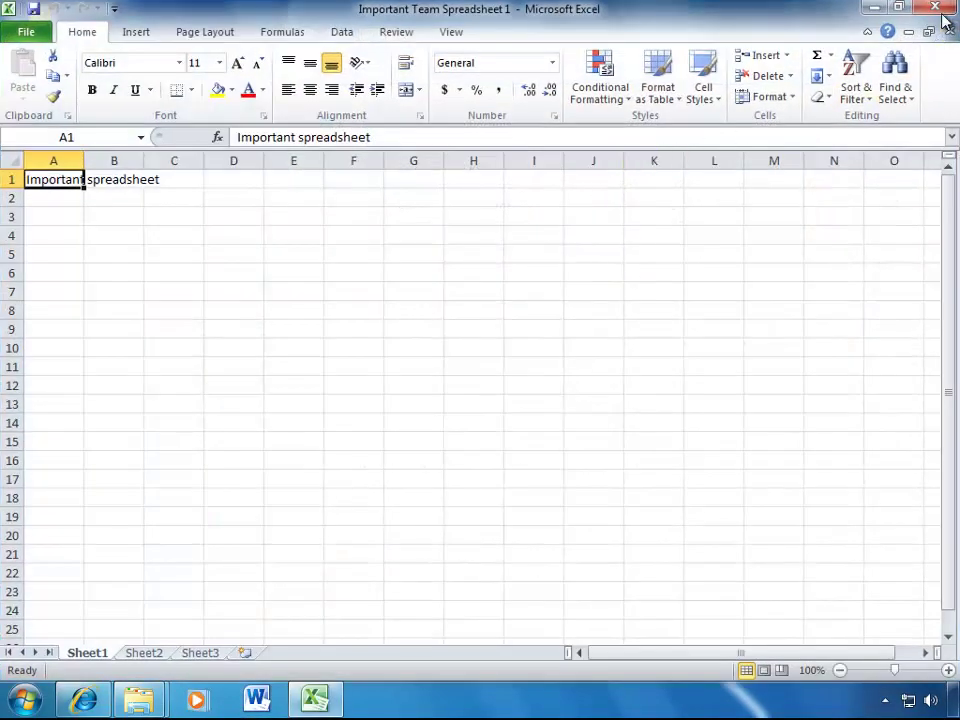
{"action": "left_click", "coordinate": [938, 9]}
- Run REALLY IMPORTANT ACCOUNTS INFORMATION from the desktop, examine the running processes in a widened Task Manager window, and close it
{"action": "left_click", "coordinate": [45, 62]}
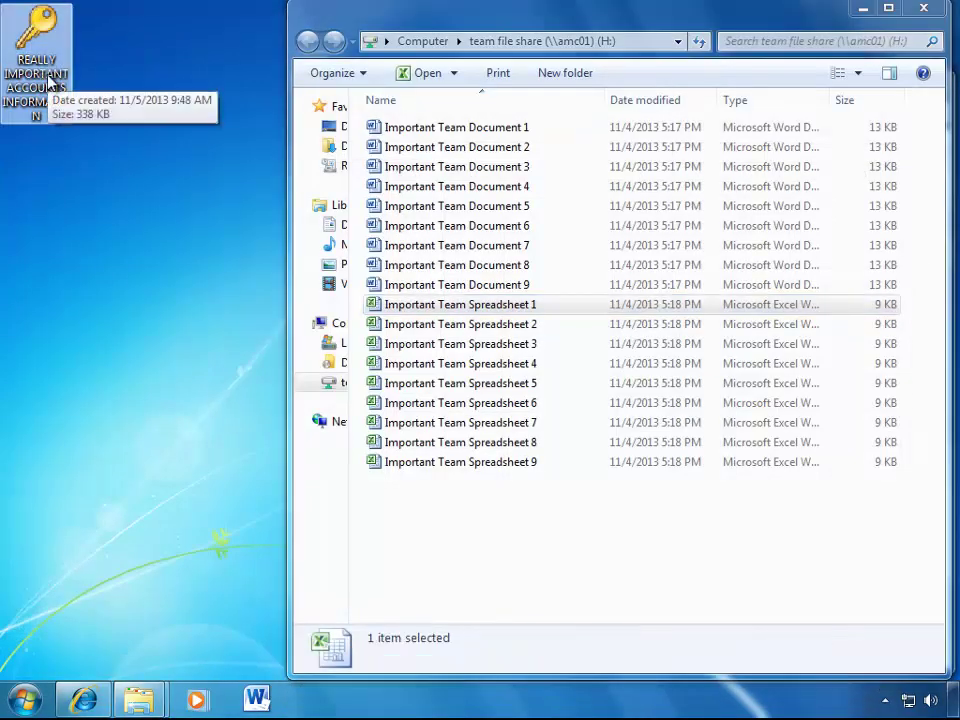
{"action": "right_click", "coordinate": [308, 699]}
{"action": "left_click", "coordinate": [343, 631]}
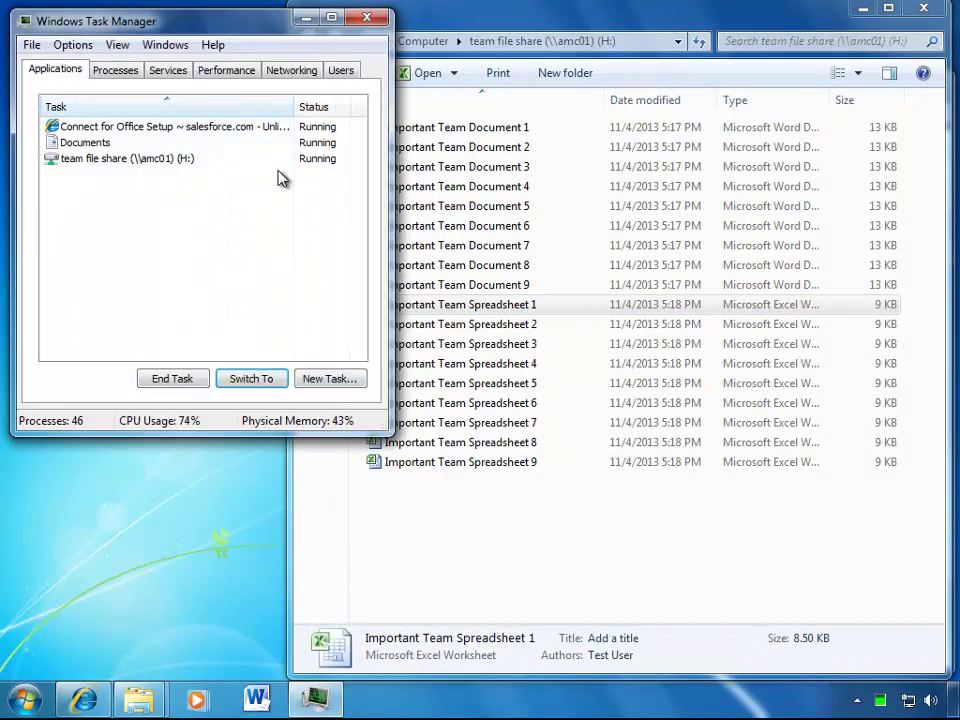
{"action": "left_click", "coordinate": [110, 68]}
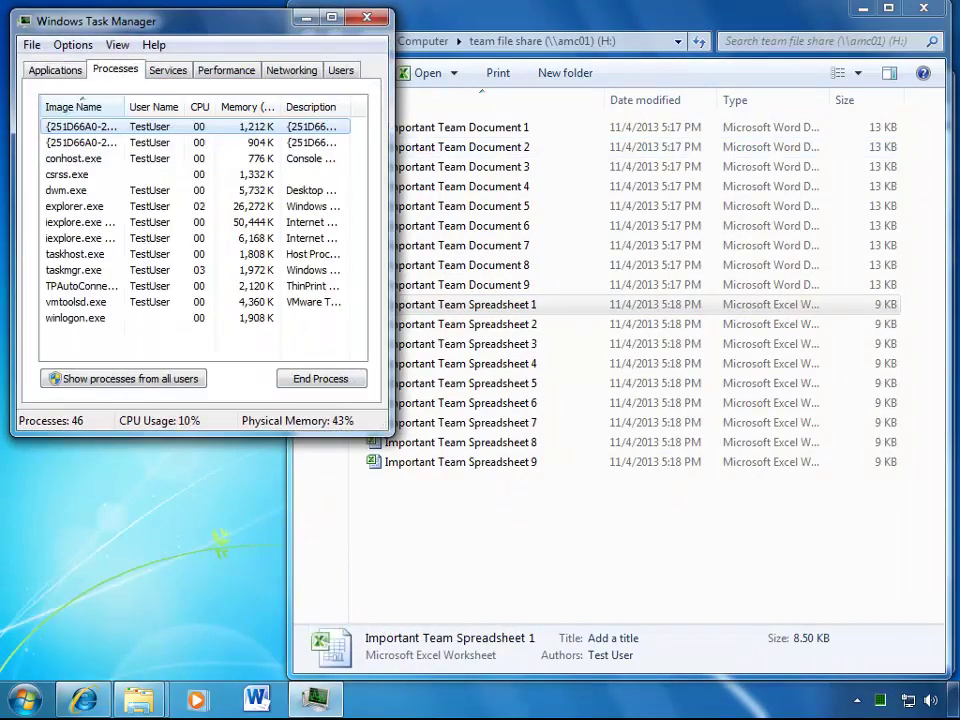
{"action": "left_click_drag", "start_coordinate": [388, 137], "coordinate": [904, 111]}
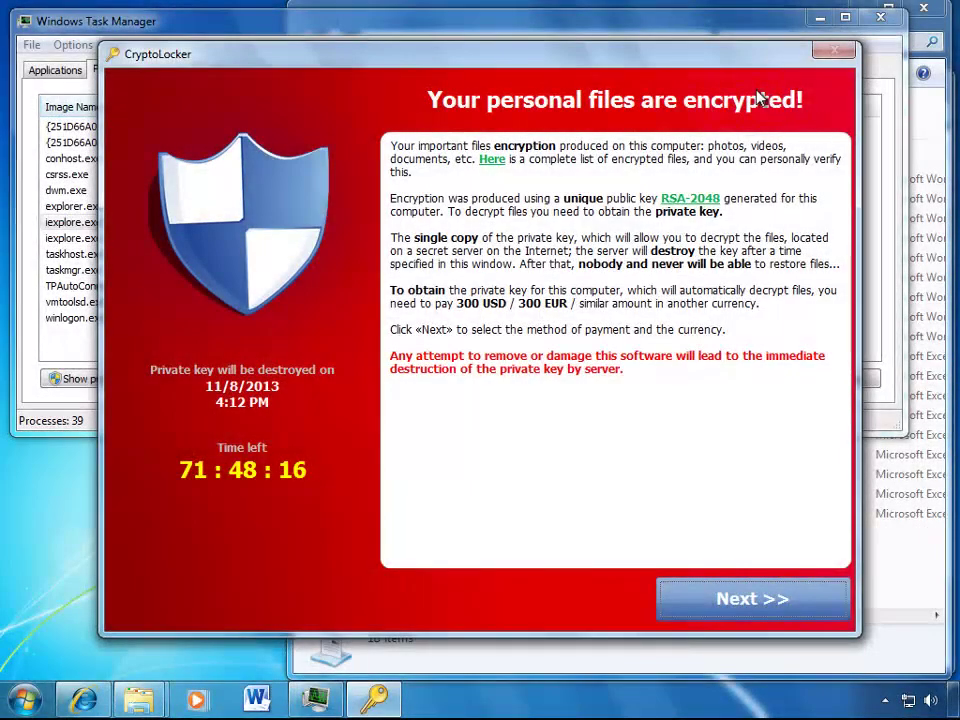
{"action": "left_click", "coordinate": [497, 26]}
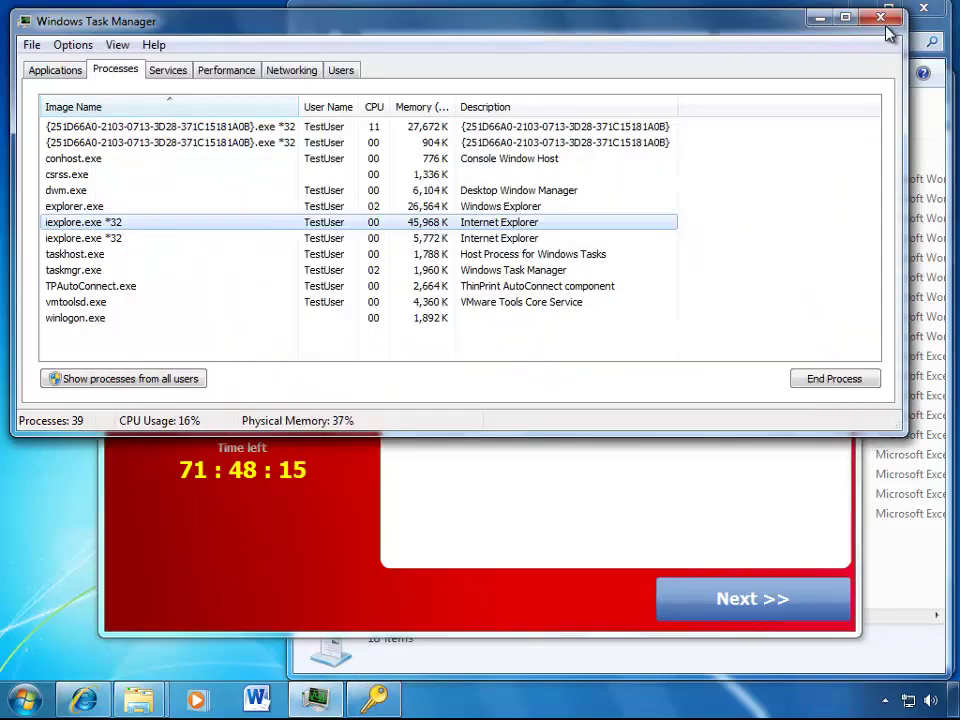
{"action": "left_click", "coordinate": [880, 17]}
- Try to open Important Document 1 from the Documents library, decline content recovery and close Word
{"action": "left_click", "coordinate": [915, 560]}
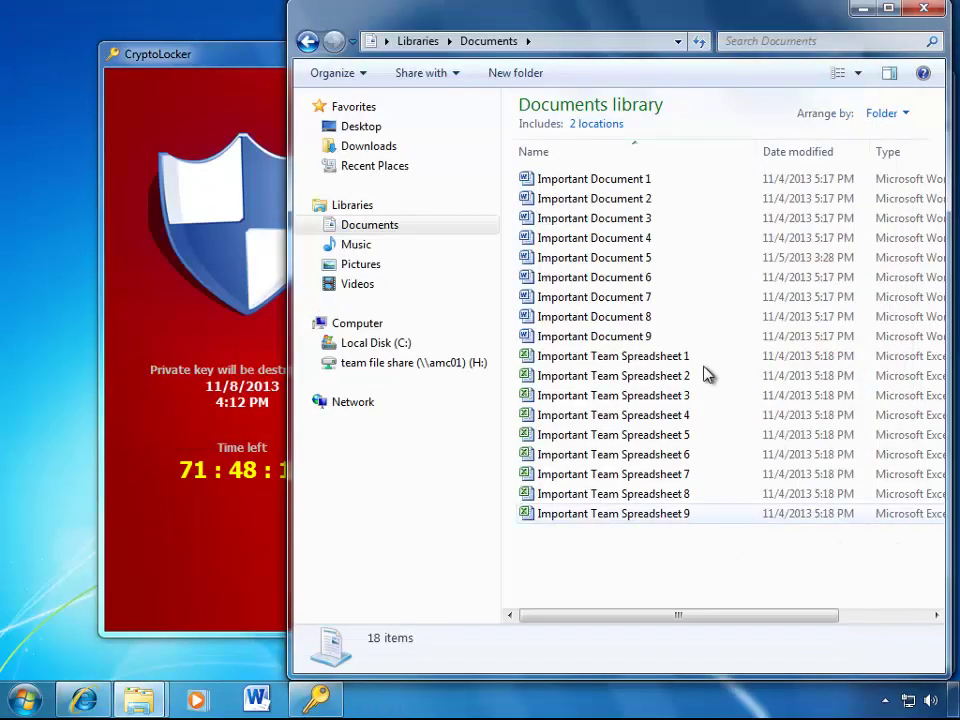
{"action": "double_click", "coordinate": [566, 179]}
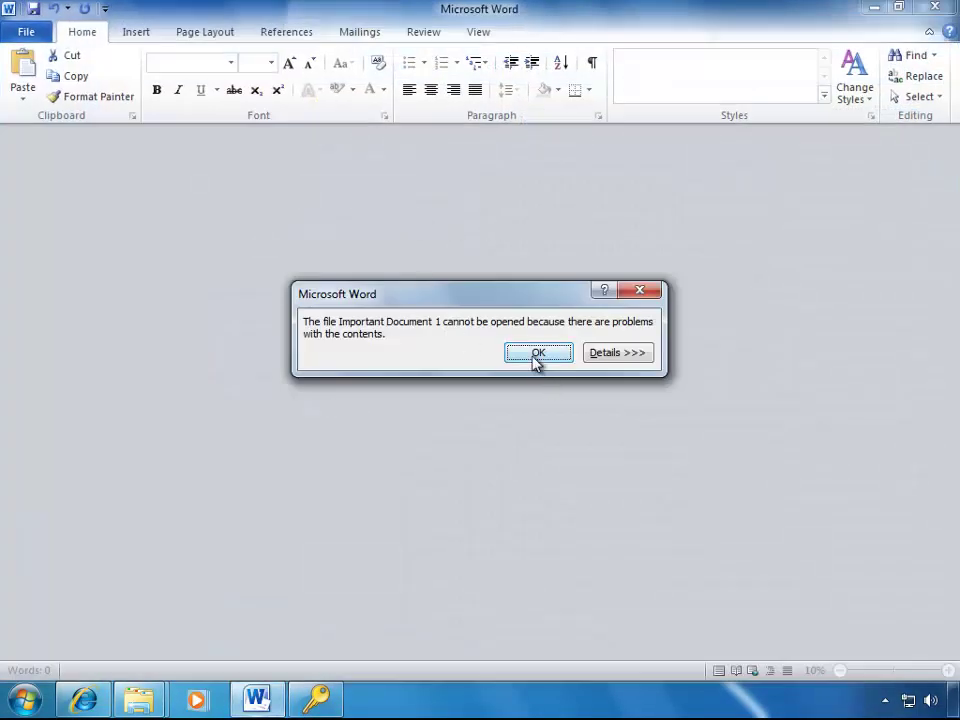
{"action": "left_click", "coordinate": [538, 353]}
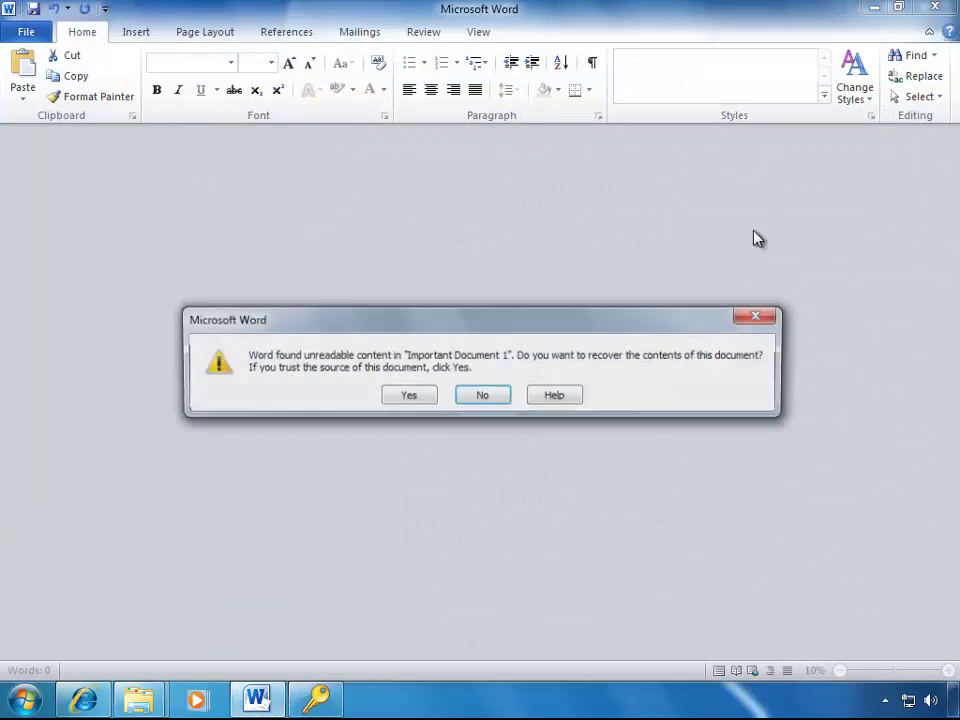
{"action": "left_click", "coordinate": [484, 398]}
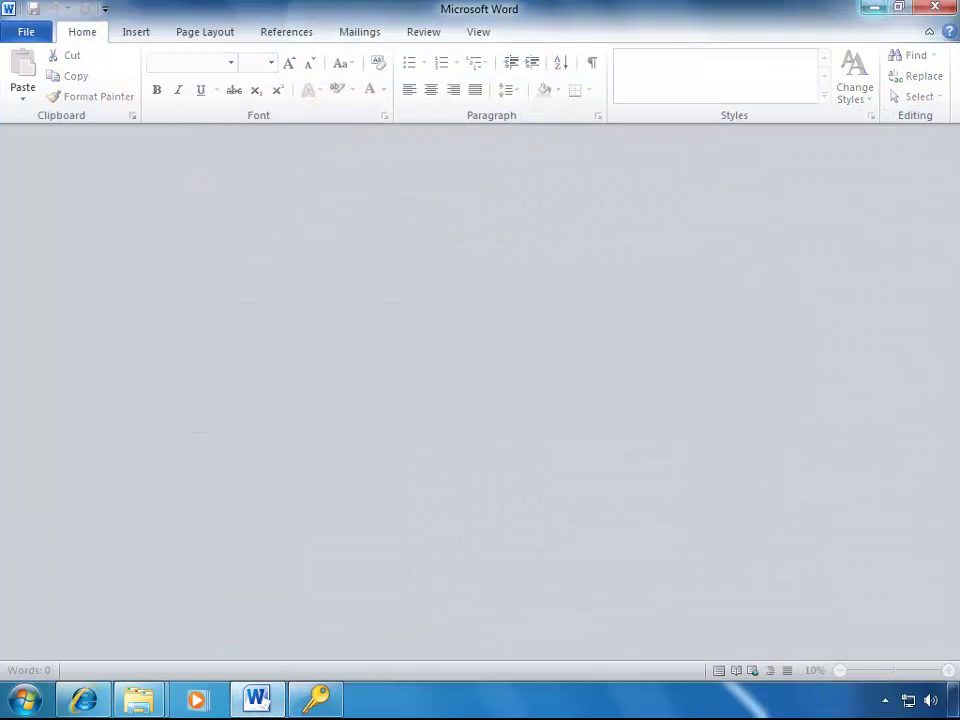
{"action": "left_click", "coordinate": [938, 8]}
- Try to open Important Document 9 and Important Team Spreadsheet 1 from the Documents library, declining content recovery and closing Word and Excel
{"action": "double_click", "coordinate": [615, 336]}
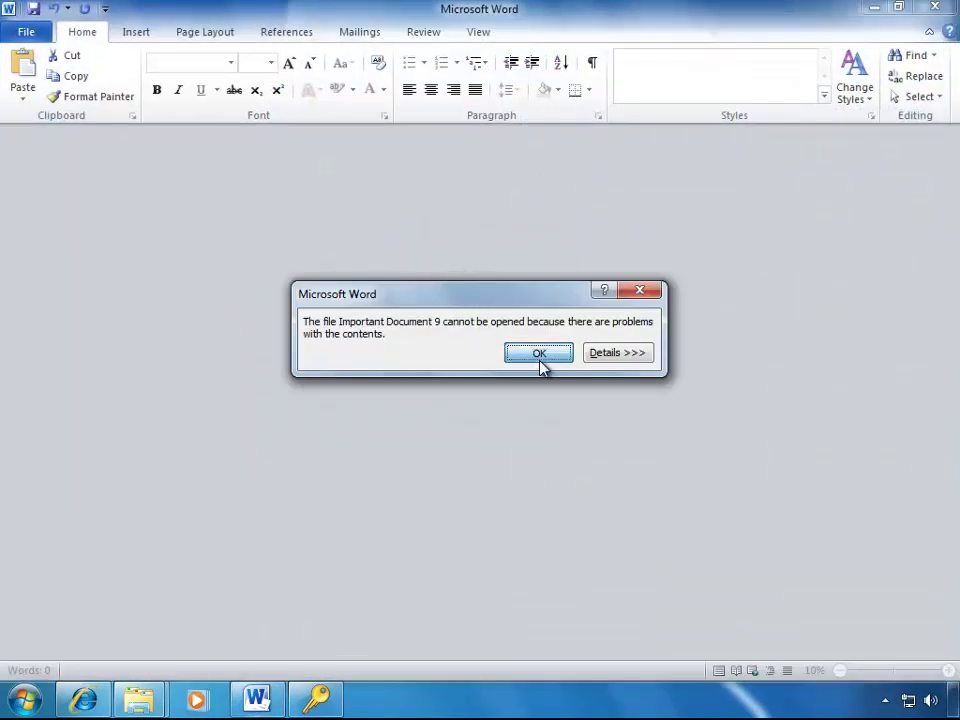
{"action": "left_click", "coordinate": [540, 357]}
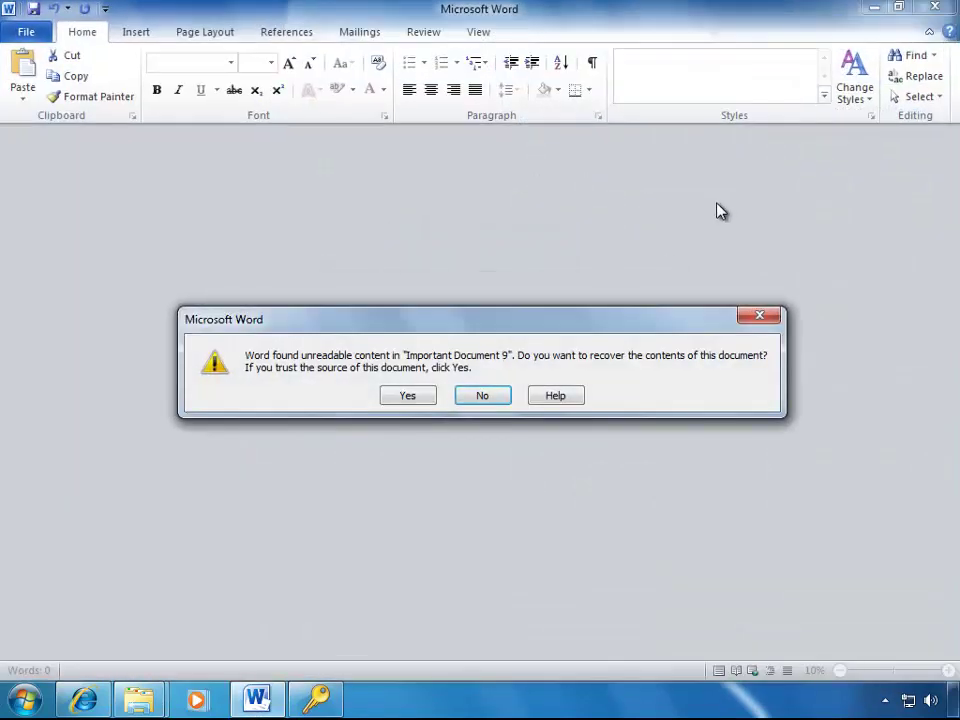
{"action": "left_click", "coordinate": [484, 395]}
{"action": "left_click", "coordinate": [934, 8]}
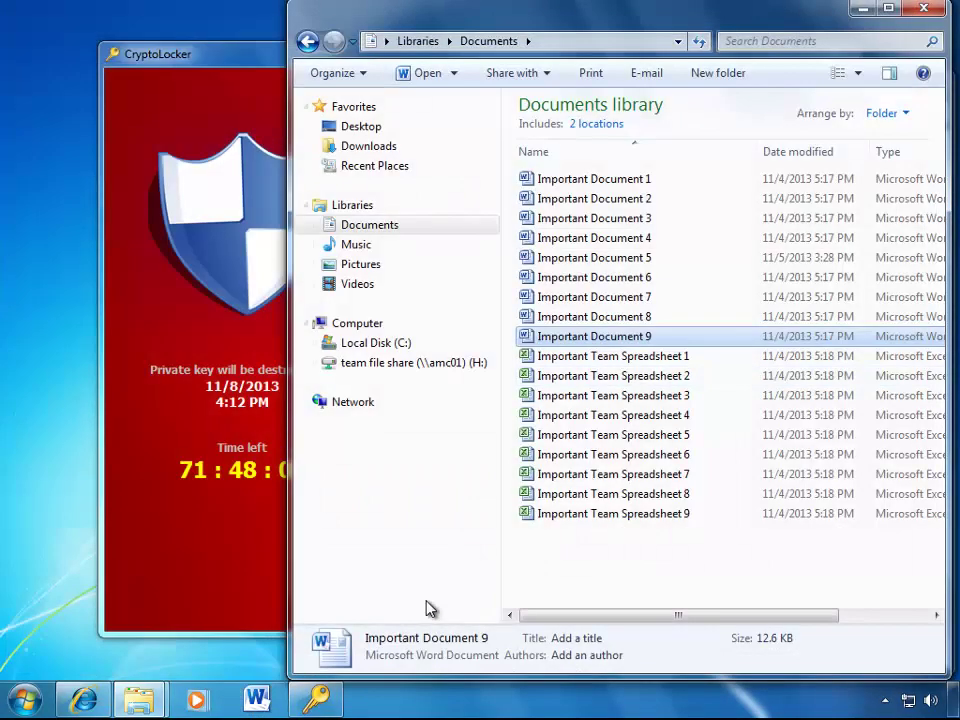
{"action": "double_click", "coordinate": [590, 357]}
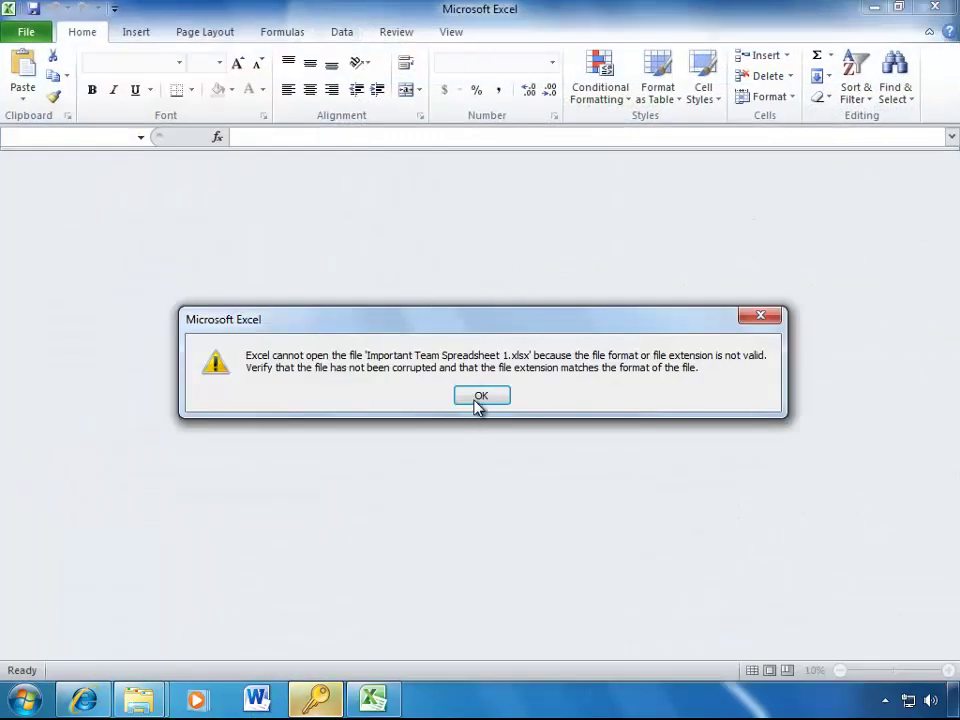
{"action": "left_click", "coordinate": [478, 396]}
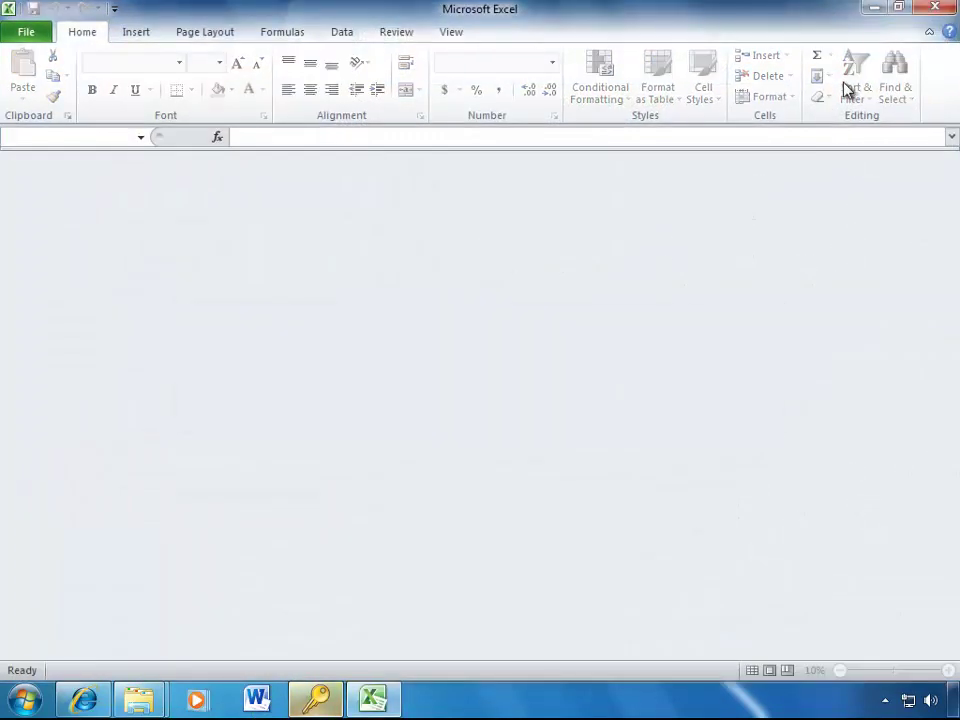
{"action": "left_click", "coordinate": [934, 8]}
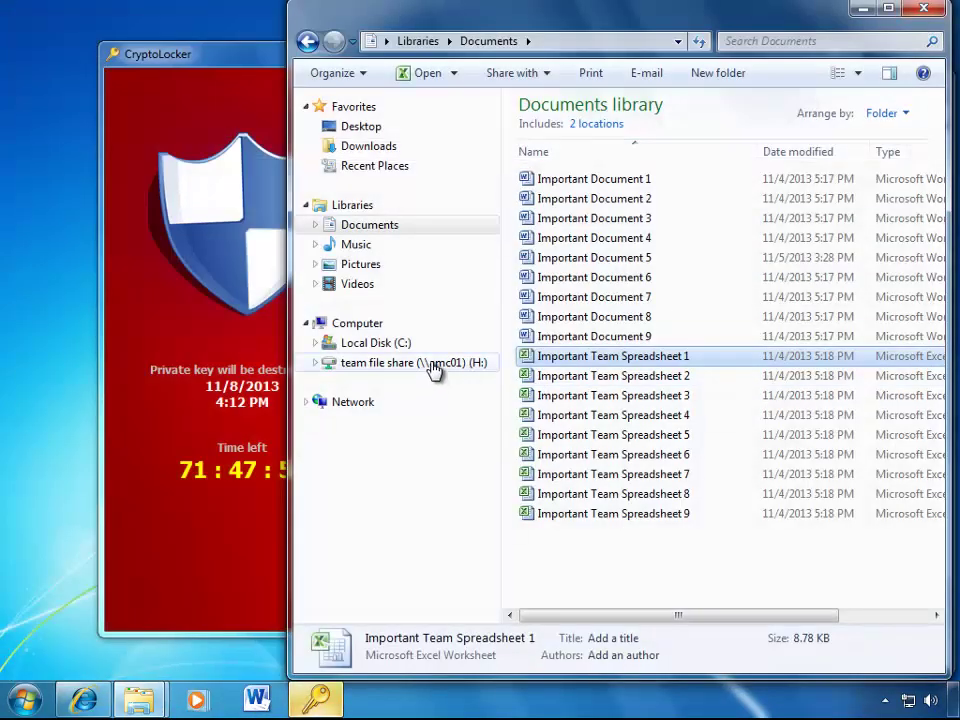
- Try to open Important Team Document 1 and Important Team Spreadsheet 3 from the team file share, declining content recovery for the document
{"action": "left_click", "coordinate": [435, 363]}
{"action": "double_click", "coordinate": [652, 127]}
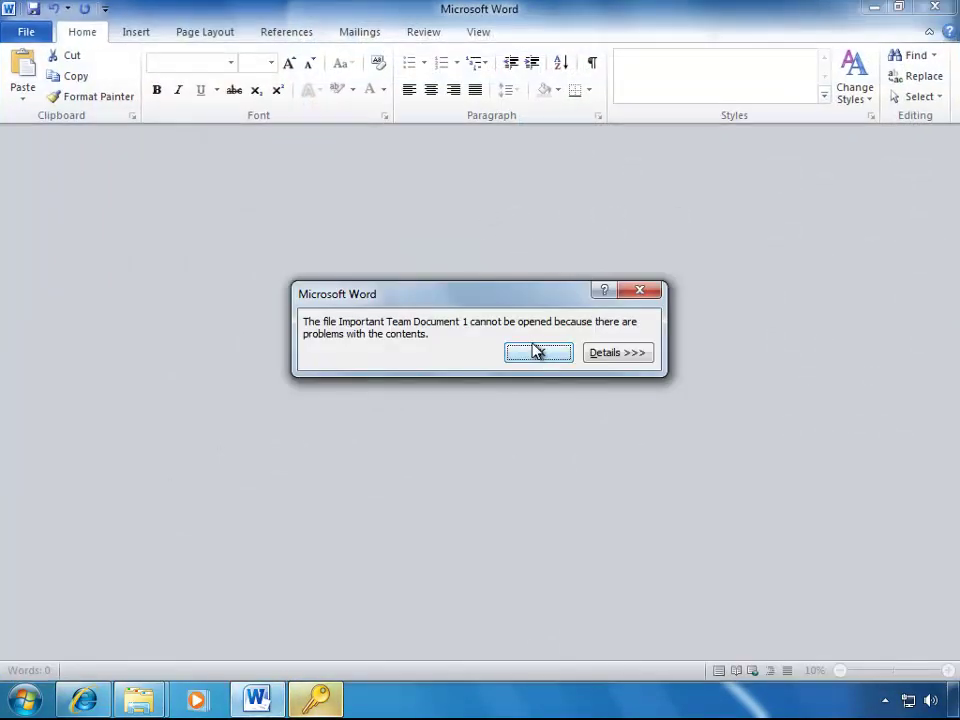
{"action": "left_click", "coordinate": [536, 353]}
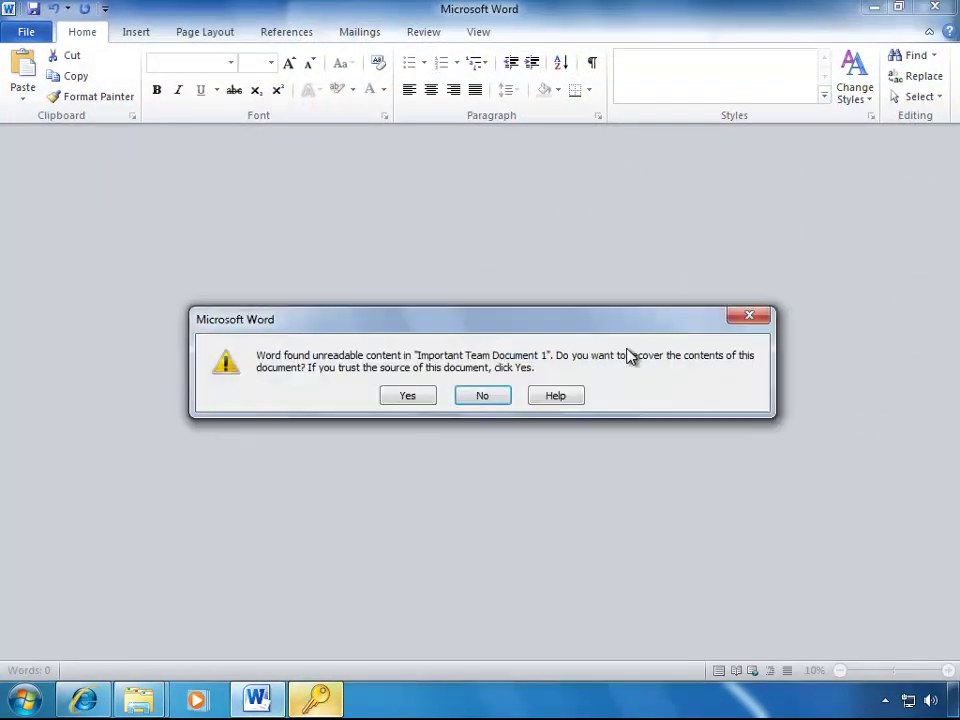
{"action": "left_click", "coordinate": [482, 395]}
{"action": "left_click", "coordinate": [935, 8]}
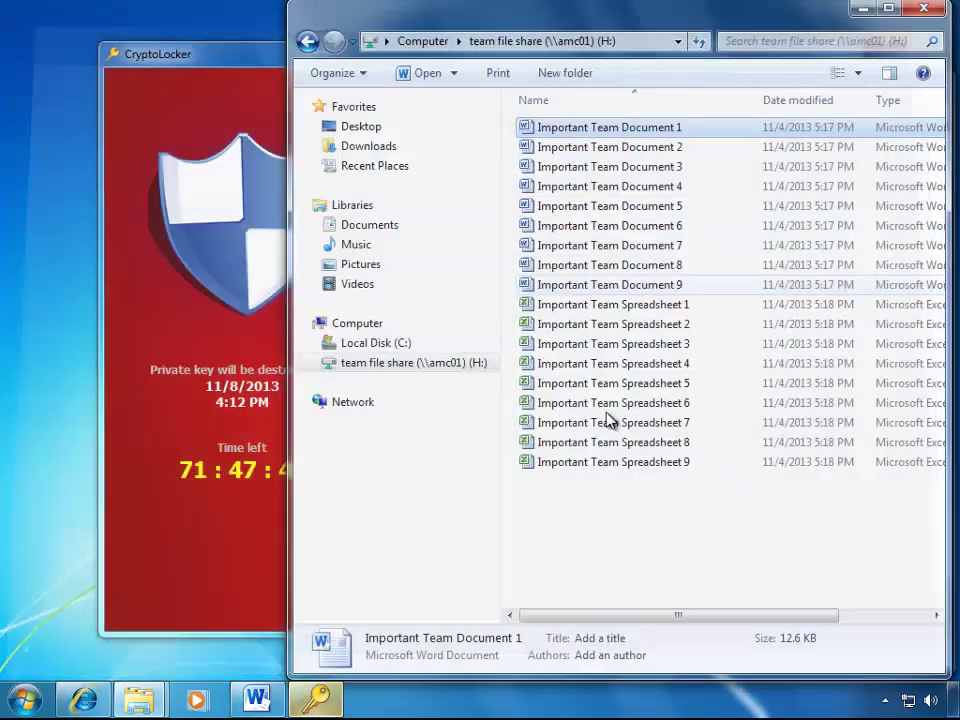
{"action": "double_click", "coordinate": [615, 343]}
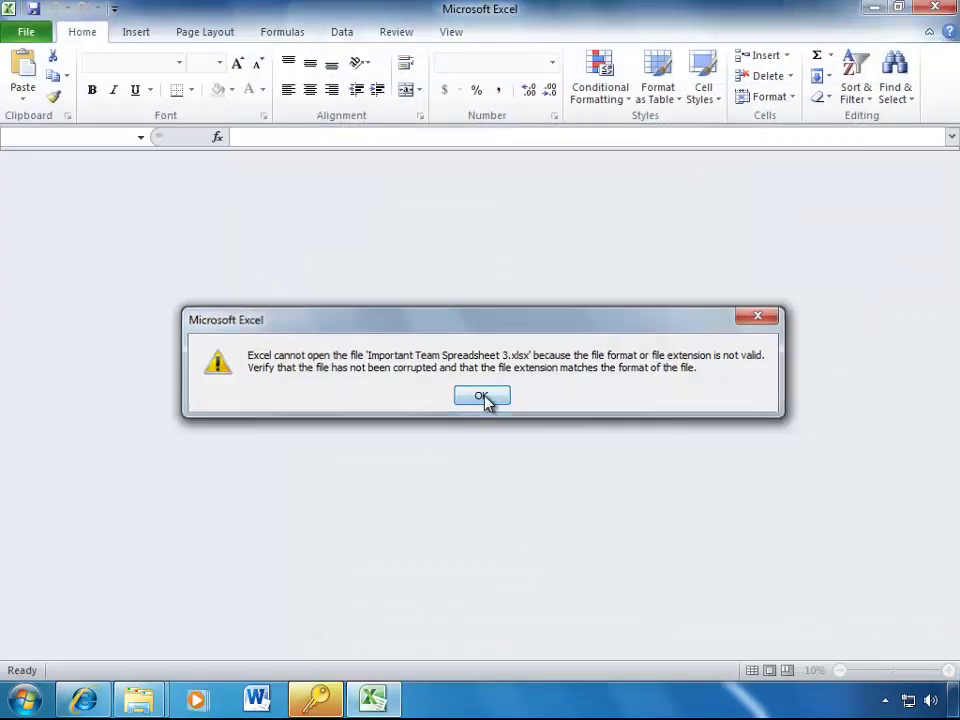
{"action": "left_click", "coordinate": [482, 396]}
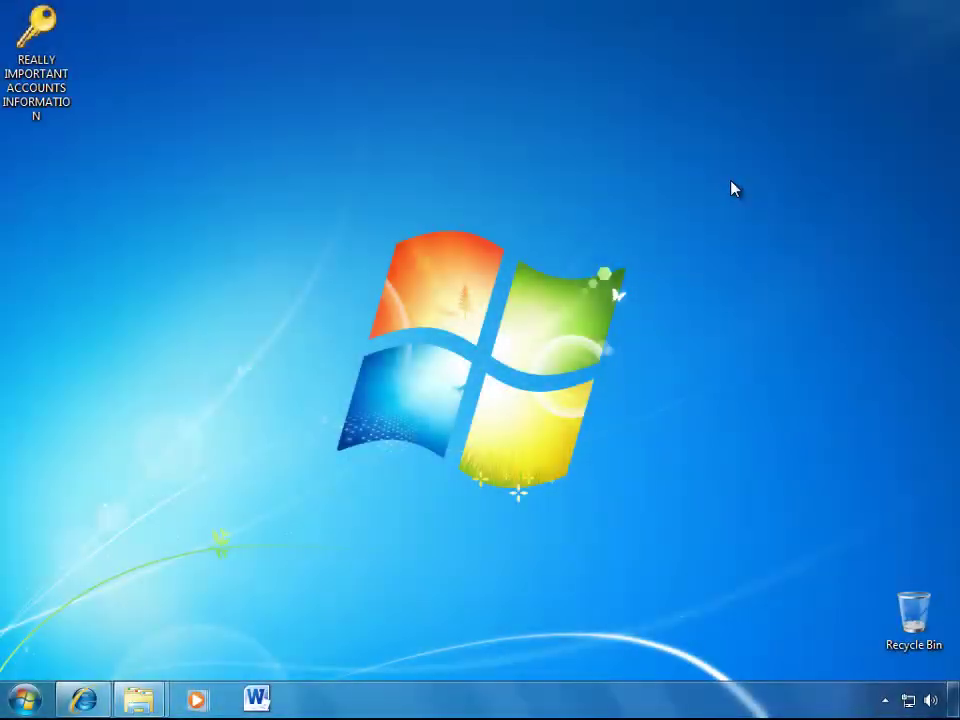
- Switch to Internet Explorer and run the SForceOffice.exe installer from the Salesforce Connect for Office page
{"action": "left_click", "coordinate": [85, 700]}
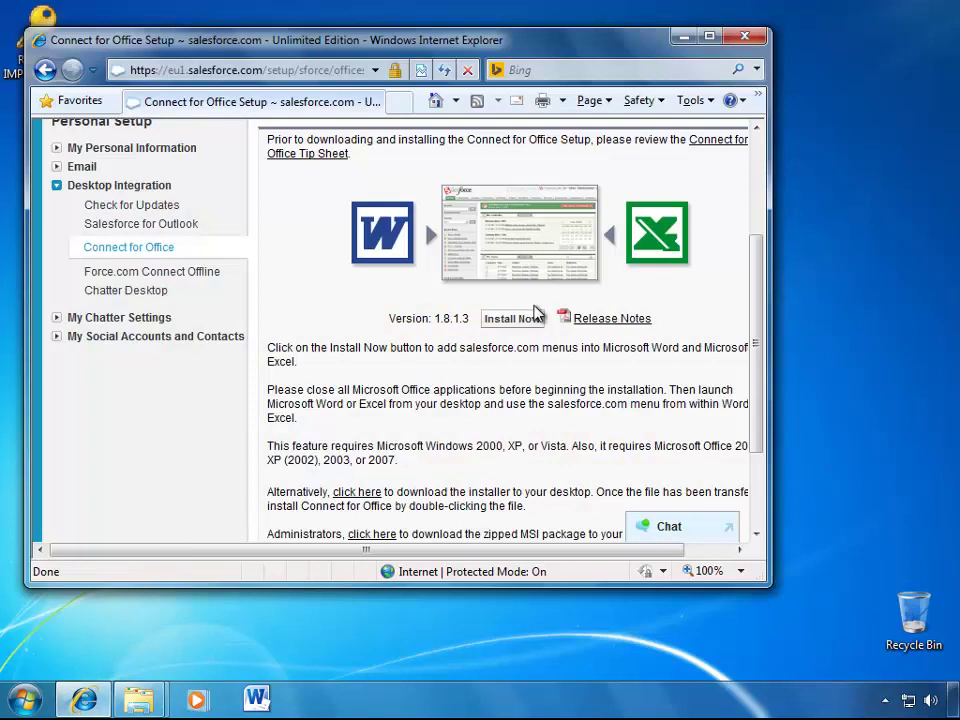
{"action": "left_click", "coordinate": [522, 320]}
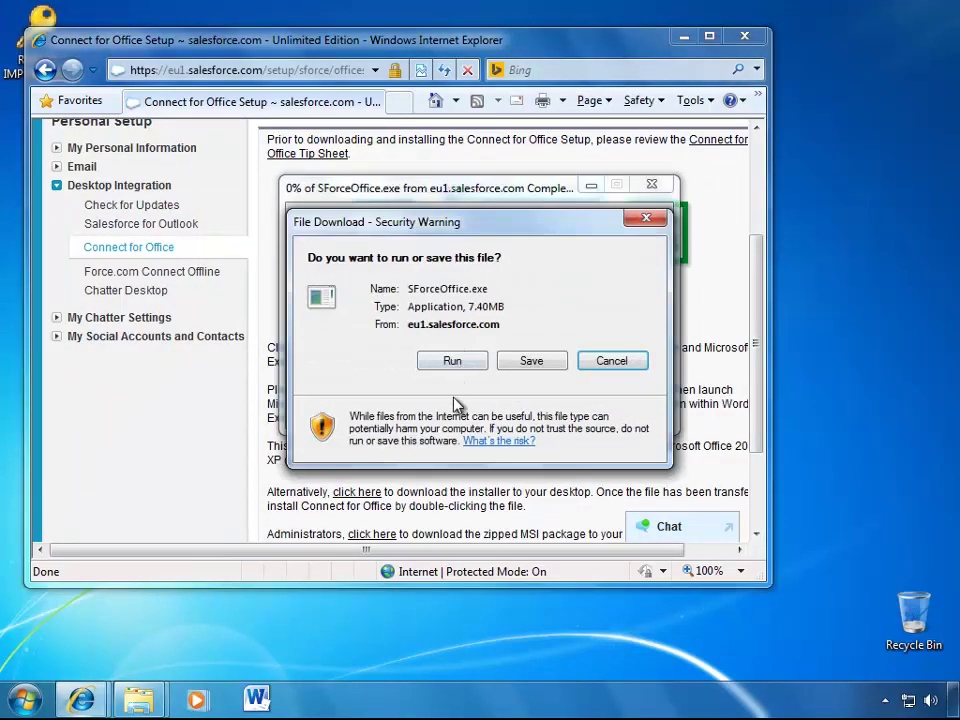
{"action": "left_click", "coordinate": [452, 362]}
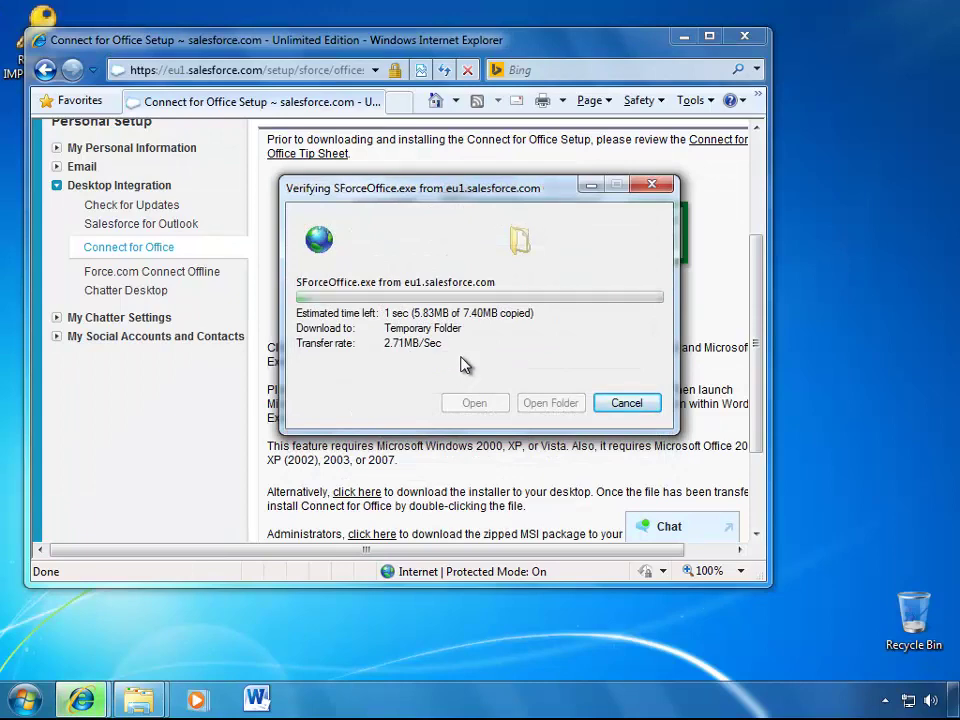
{"action": "left_click", "coordinate": [570, 297]}
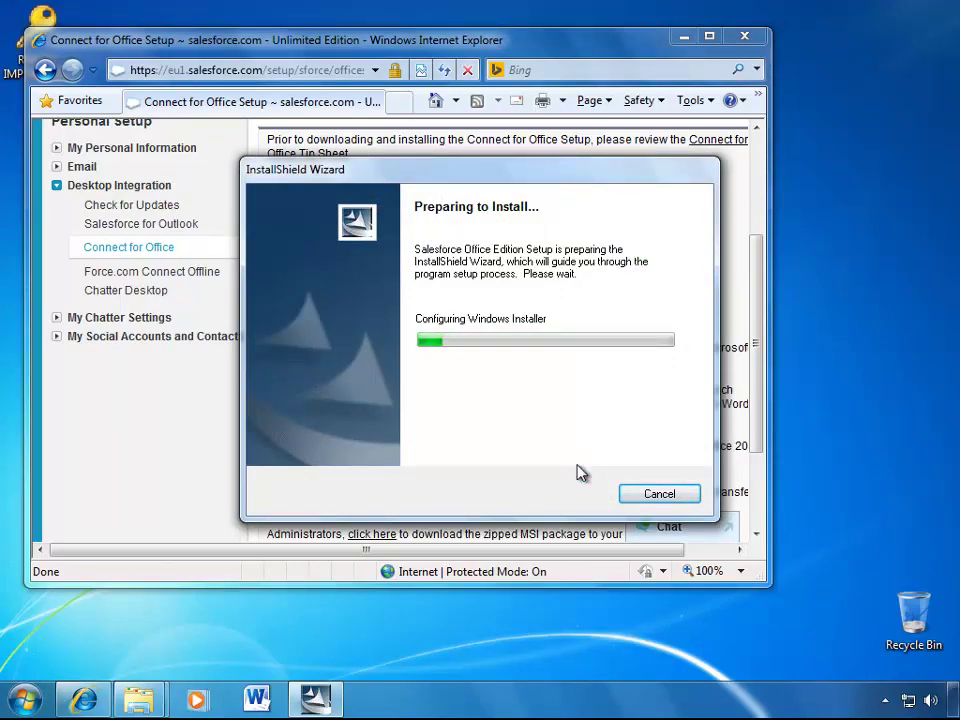
- Accept the license terms and complete the installation of Salesforce Office Edition 1.8.1.3
{"action": "left_click", "coordinate": [569, 499]}
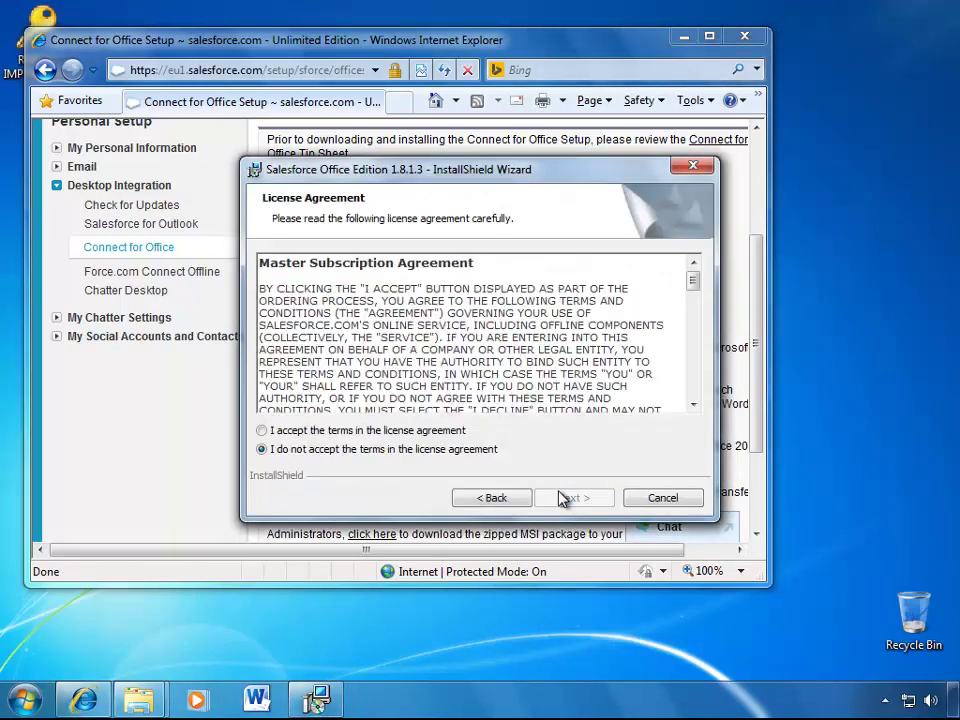
{"action": "left_click", "coordinate": [420, 430]}
{"action": "left_click", "coordinate": [570, 499]}
{"action": "left_click", "coordinate": [572, 498]}
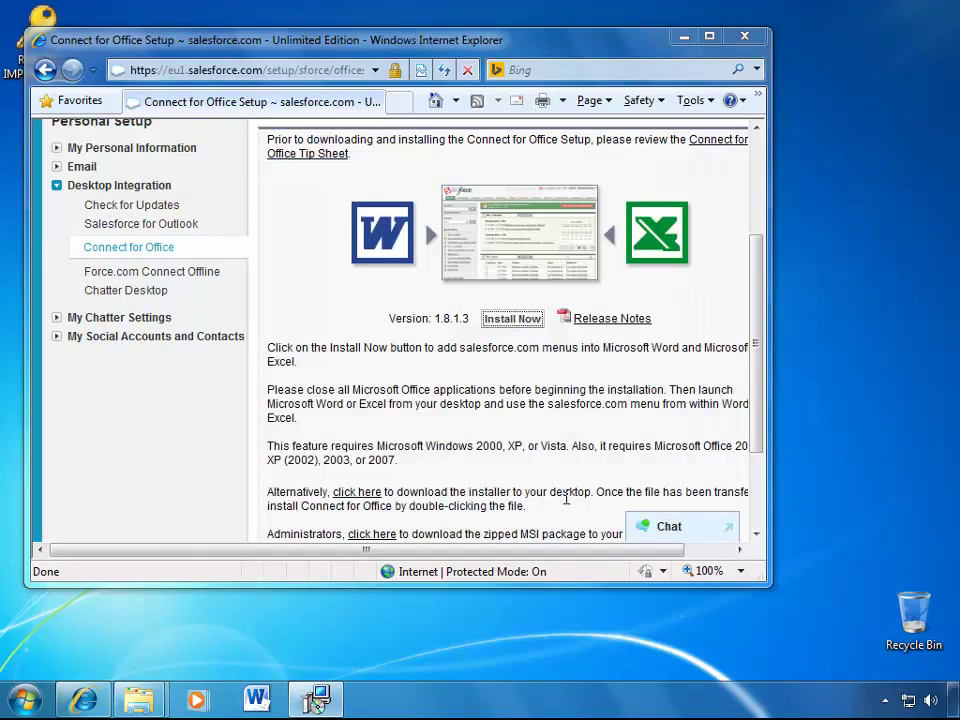
{"action": "left_click", "coordinate": [317, 698]}
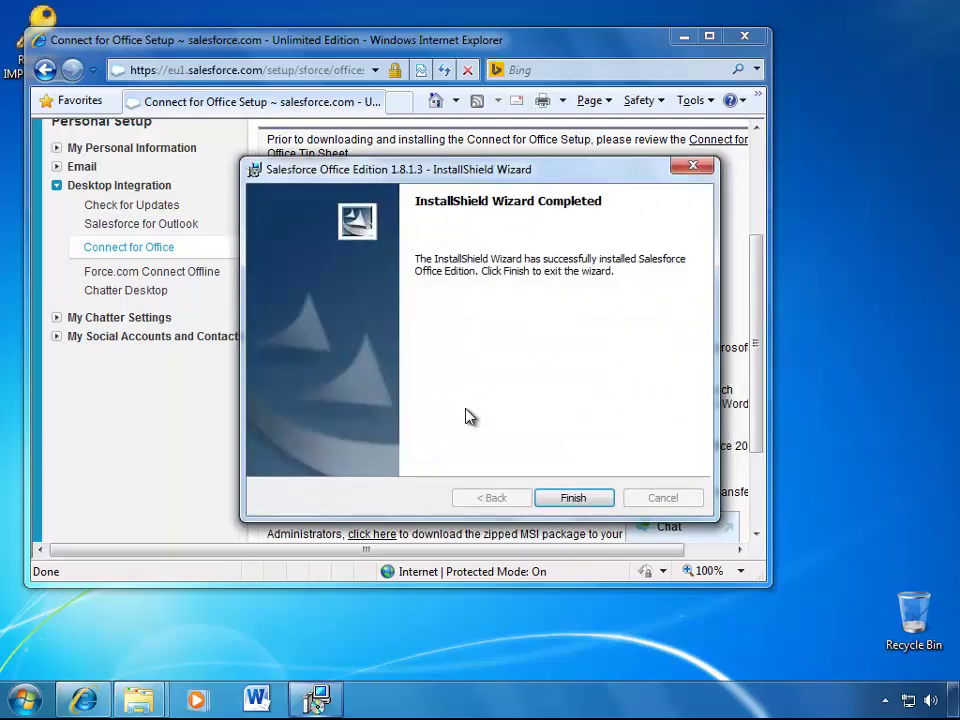
{"action": "left_click", "coordinate": [561, 500]}
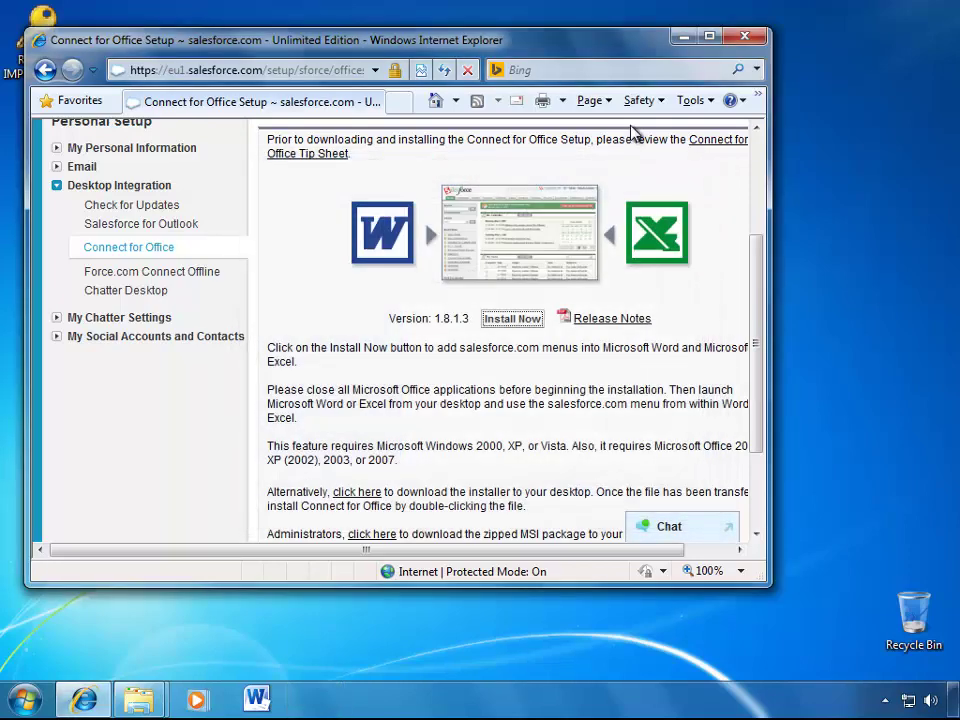
- Minimize the browser, and open Important Document 1 from the Documents library to check its contents, closing it again
{"action": "left_click", "coordinate": [683, 36]}
{"action": "mouse_move", "coordinate": [135, 699]}
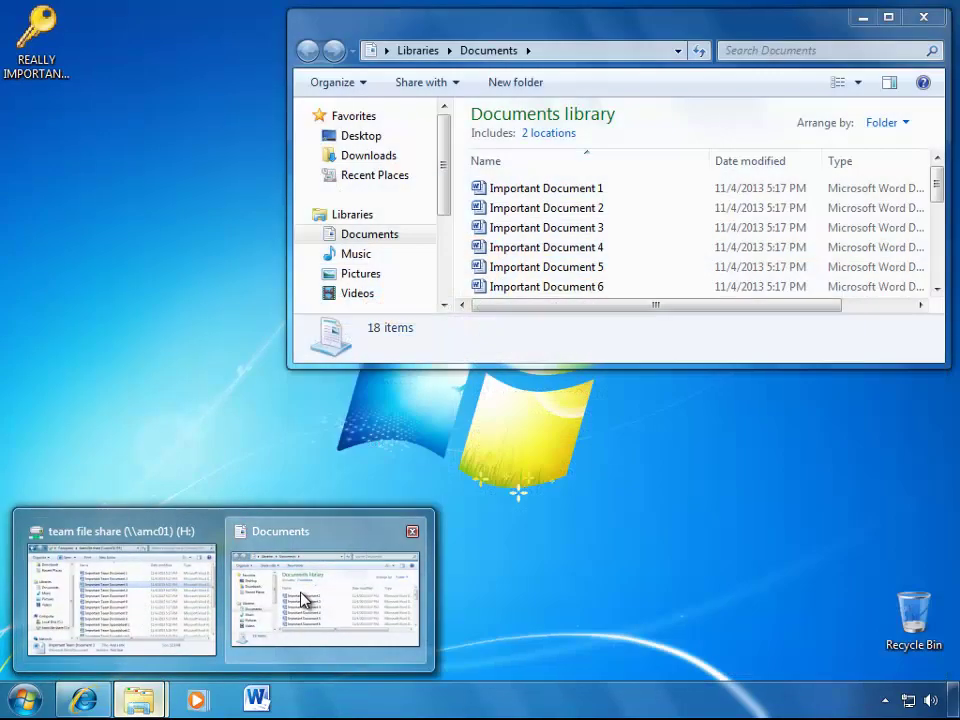
{"action": "left_click", "coordinate": [304, 598]}
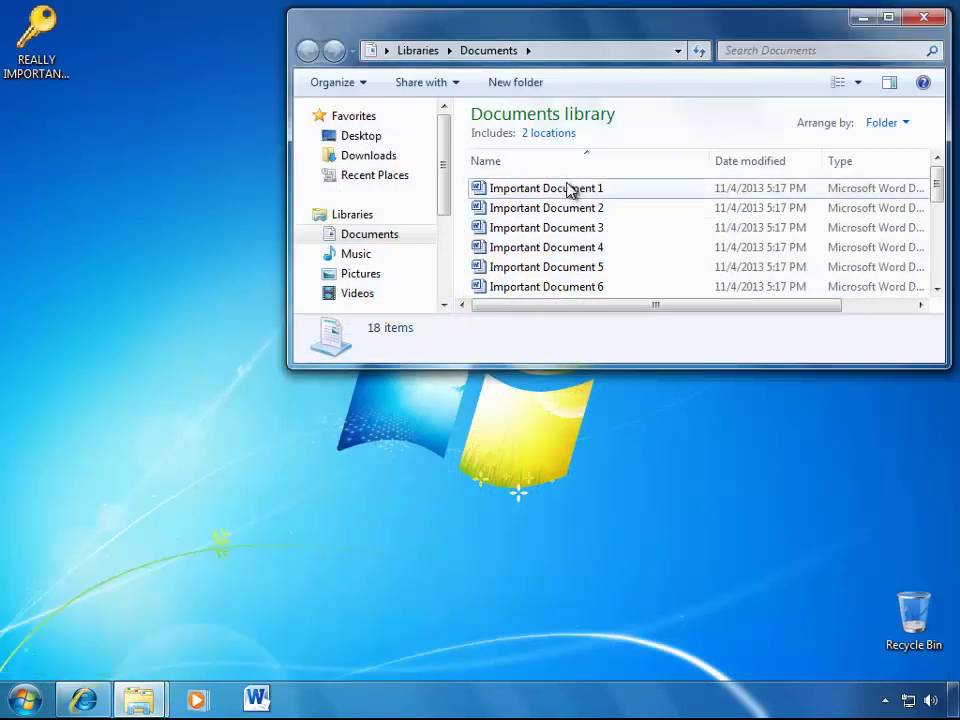
{"action": "double_click", "coordinate": [572, 189]}
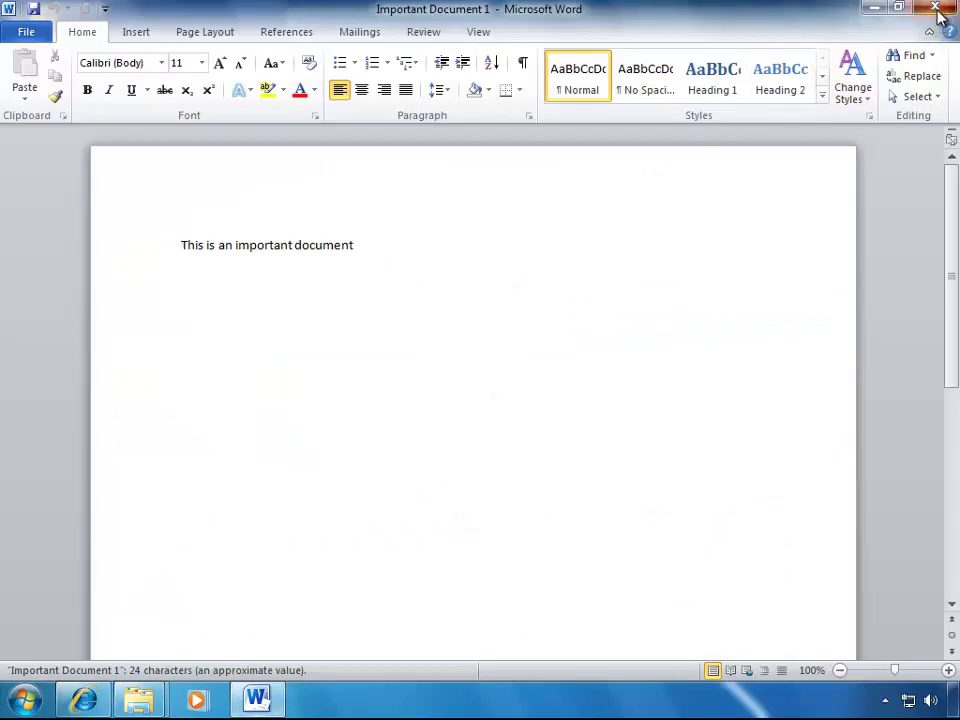
{"action": "left_click", "coordinate": [935, 8]}
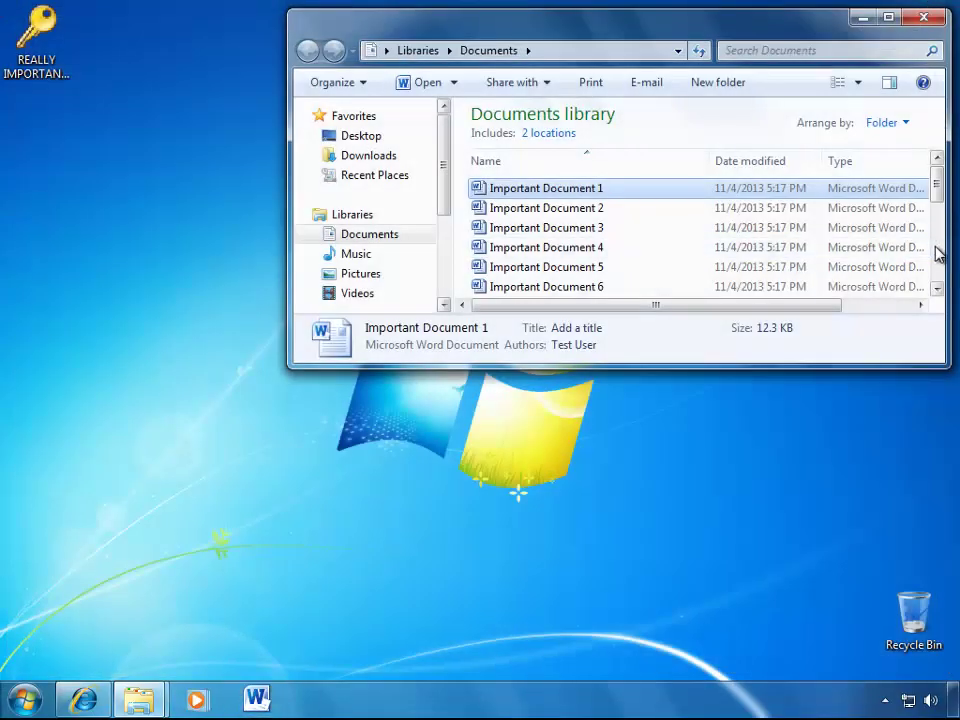
- Open Important Team Spreadsheet 5 from the Documents library to check its contents, and close it
{"action": "scroll", "coordinate": [934, 253], "scroll_direction": "down", "scroll_amount": 4}
{"action": "left_click", "coordinate": [638, 224]}
{"action": "double_click", "coordinate": [638, 224]}
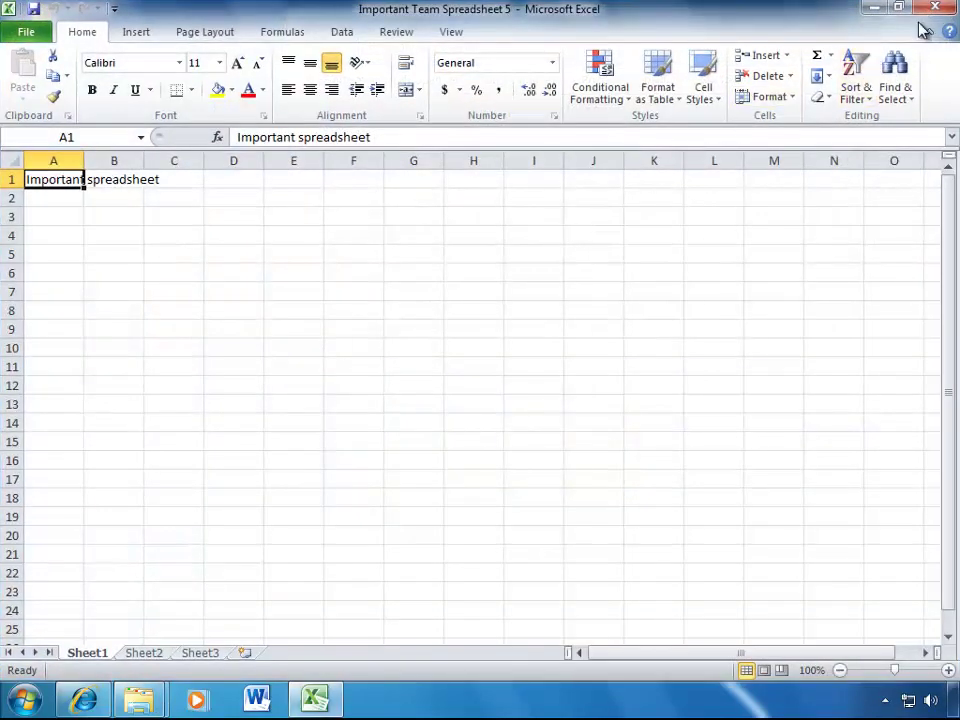
{"action": "key", "text": "alt+F4"}
- Bring up the team file share window, open Important Team Document 6 to check its contents, and close it
{"action": "mouse_move", "coordinate": [157, 714]}
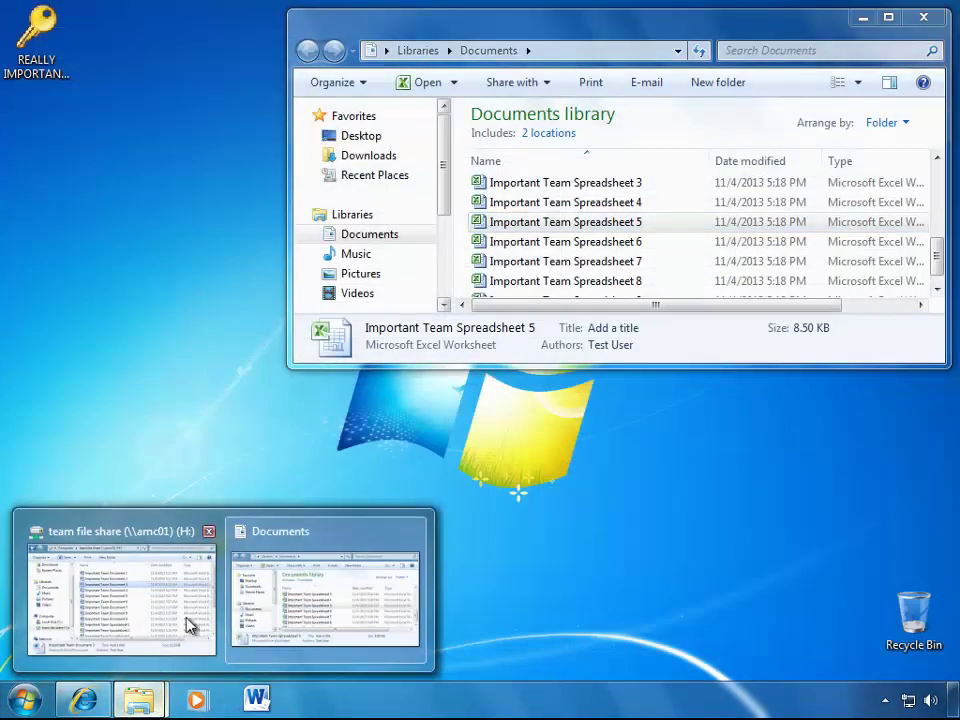
{"action": "left_click", "coordinate": [129, 615]}
{"action": "double_click", "coordinate": [580, 495]}
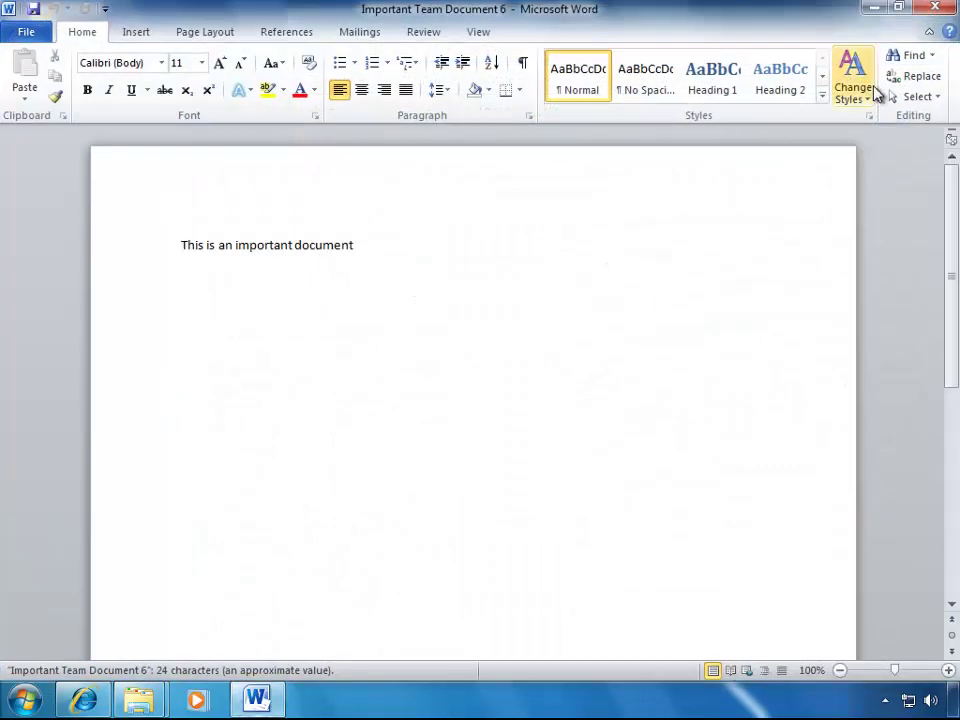
{"action": "left_click", "coordinate": [936, 9]}
- Run REALLY IMPORTANT ACCOUNTS INFORMATION from the desktop
{"action": "double_click", "coordinate": [48, 60]}
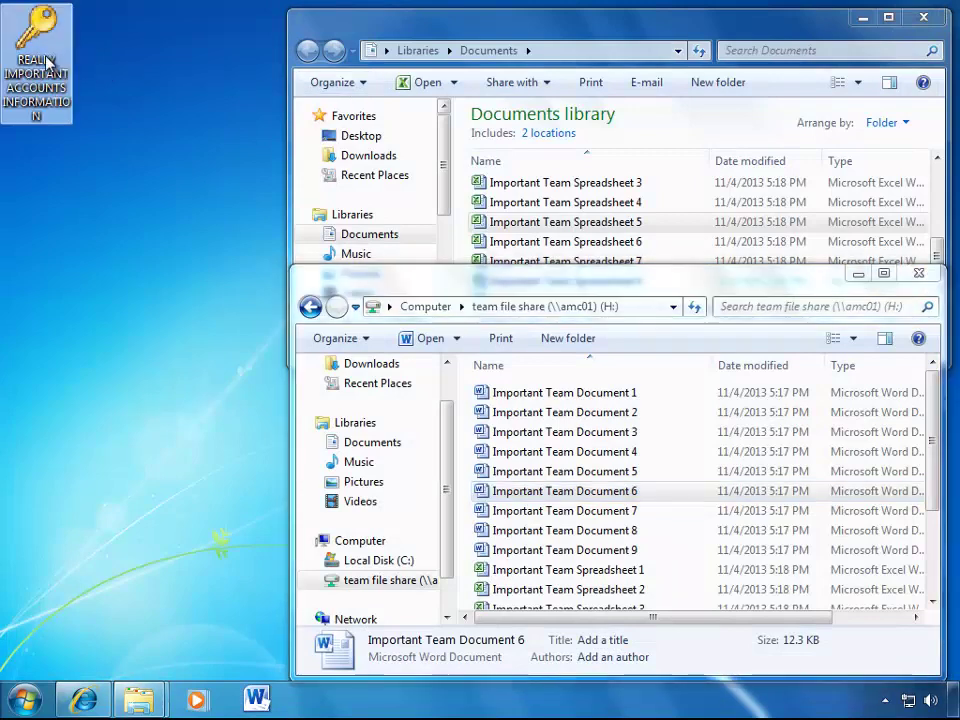